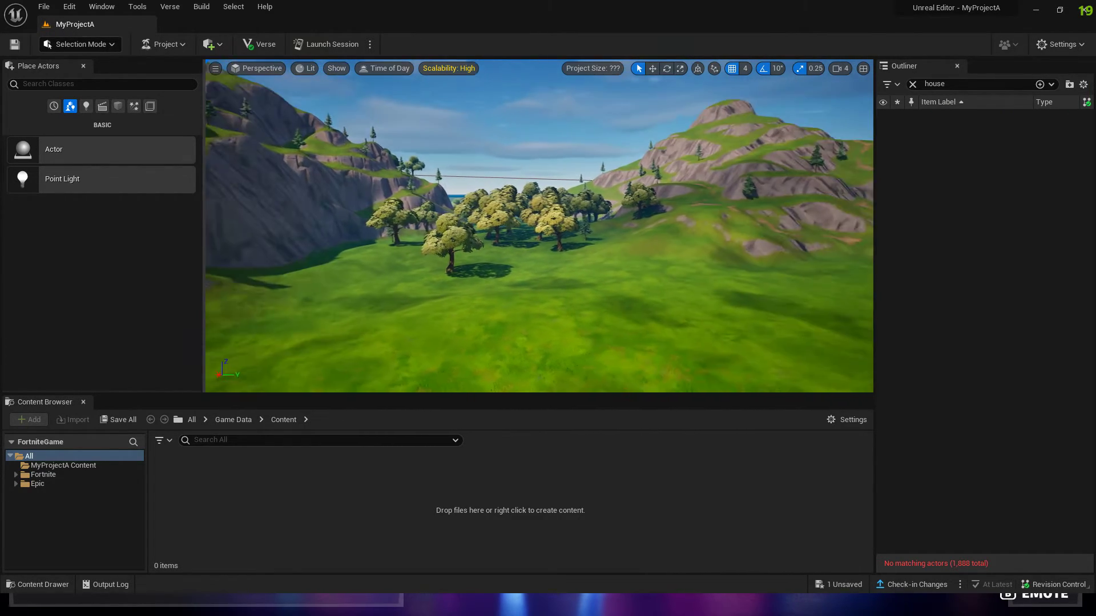
Step: Fly closer to the trees over the meadow and switch to the Translate tool (W)
{"action": "right_click_drag", "start_coordinate": [514, 292], "coordinate": [497, 296]}
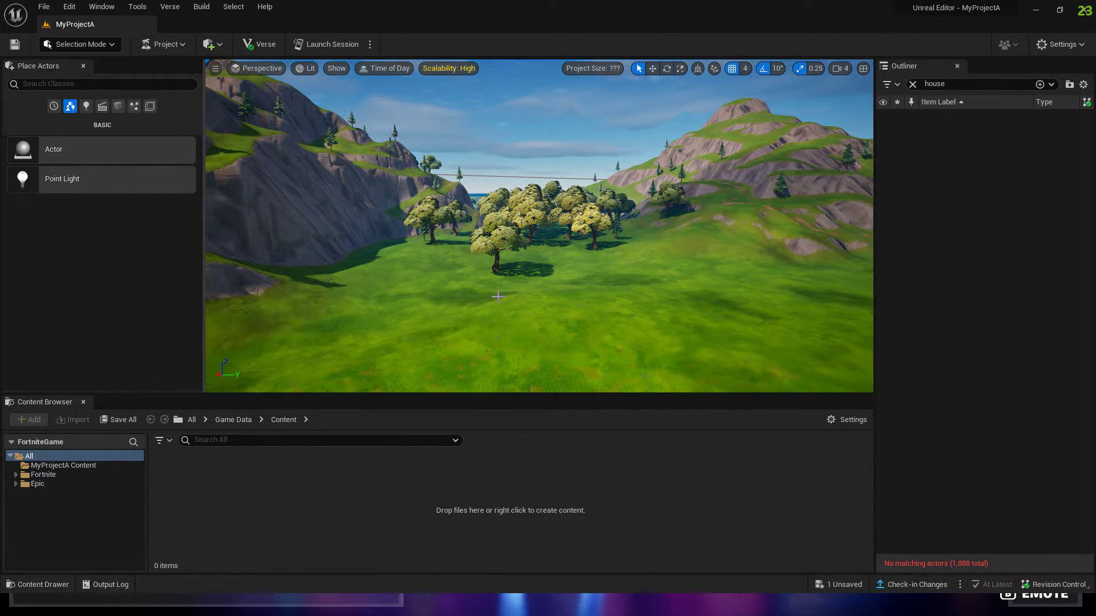
{"action": "mouse_move", "coordinate": [511, 297]}
{"action": "right_mouse_down"}
{"action": "mouse_move", "coordinate": [517, 276]}
{"action": "mouse_move", "coordinate": [582, 273]}
{"action": "right_mouse_up"}
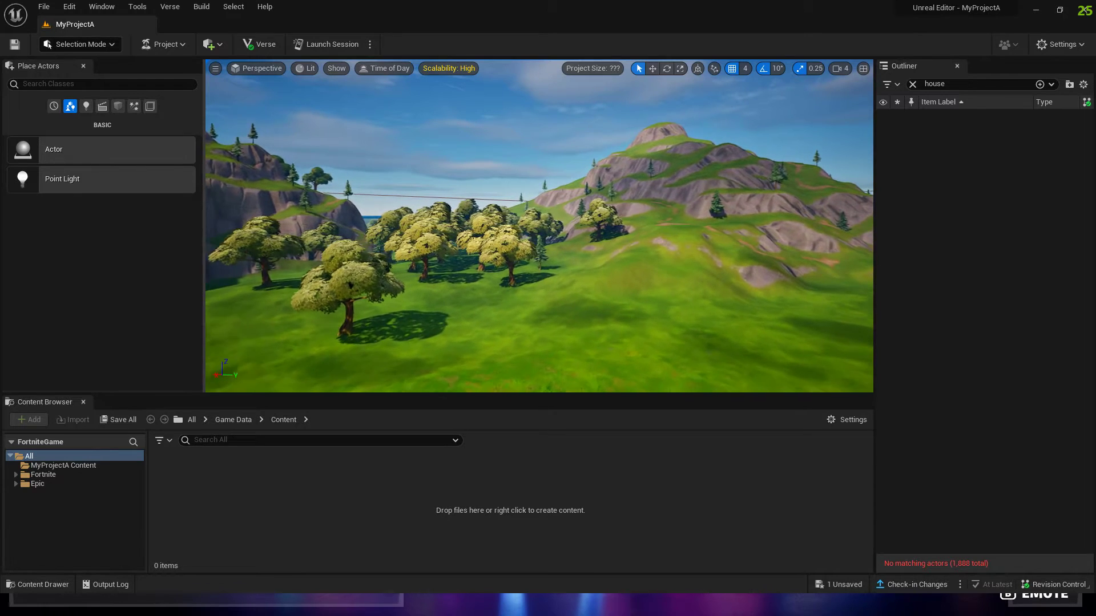
{"action": "key", "text": "w"}
Step: Fly forward into the tree grove and tilt the view down toward the grass
{"action": "mouse_move", "coordinate": [513, 297]}
{"action": "right_mouse_down"}
{"action": "mouse_move", "coordinate": [514, 258]}
{"action": "mouse_move", "coordinate": [445, 257]}
{"action": "right_mouse_up"}
{"action": "mouse_move", "coordinate": [514, 257]}
{"action": "right_mouse_down"}
{"action": "mouse_move", "coordinate": [497, 257]}
{"action": "mouse_move", "coordinate": [497, 275]}
{"action": "right_mouse_up"}
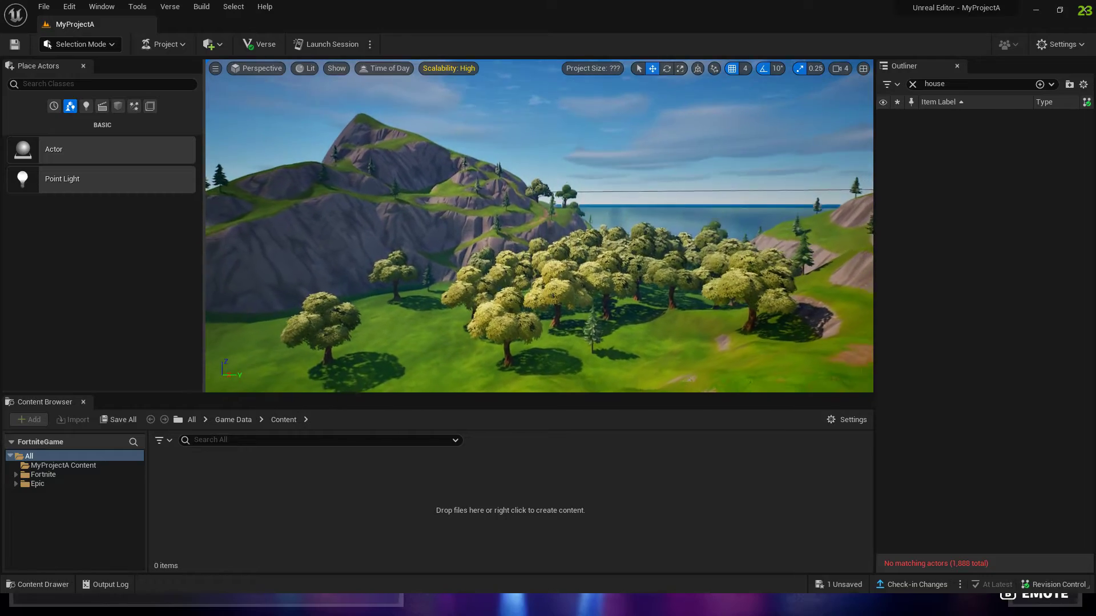
{"action": "mouse_move", "coordinate": [540, 214]}
{"action": "right_mouse_down"}
{"action": "mouse_move", "coordinate": [539, 300]}
{"action": "mouse_move", "coordinate": [600, 231]}
{"action": "mouse_move", "coordinate": [685, 231]}
{"action": "mouse_move", "coordinate": [506, 231]}
{"action": "right_mouse_up"}
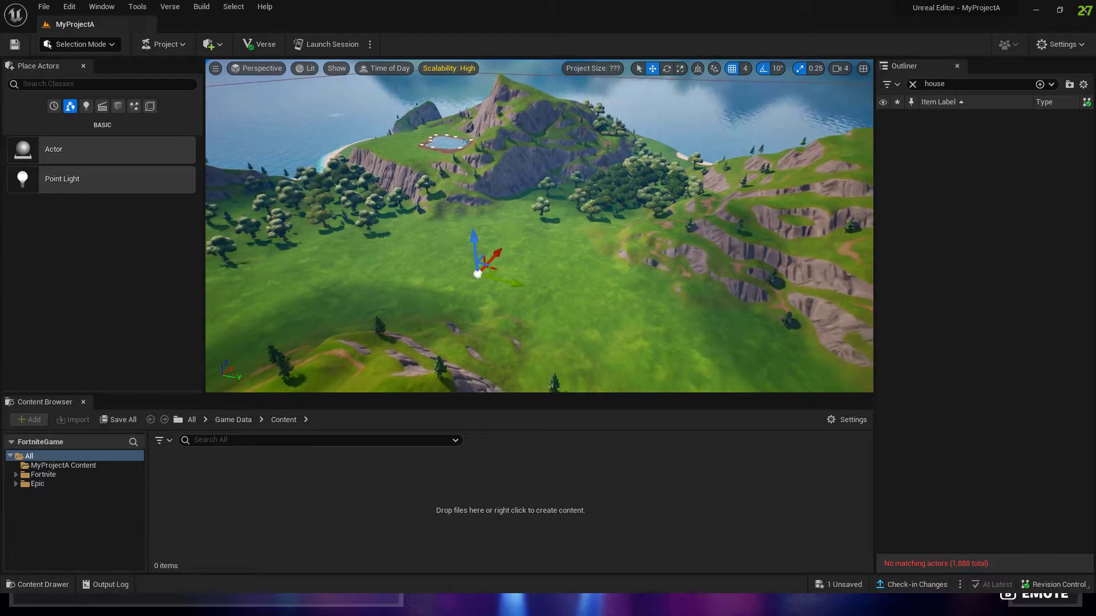
Step: Swing the view around over the hillside to bring the pond and trees into view
{"action": "mouse_move", "coordinate": [539, 231]}
{"action": "right_mouse_down"}
{"action": "mouse_move", "coordinate": [659, 262]}
{"action": "mouse_move", "coordinate": [437, 214]}
{"action": "right_mouse_up"}
{"action": "right_click_drag", "start_coordinate": [539, 231], "coordinate": [466, 225]}
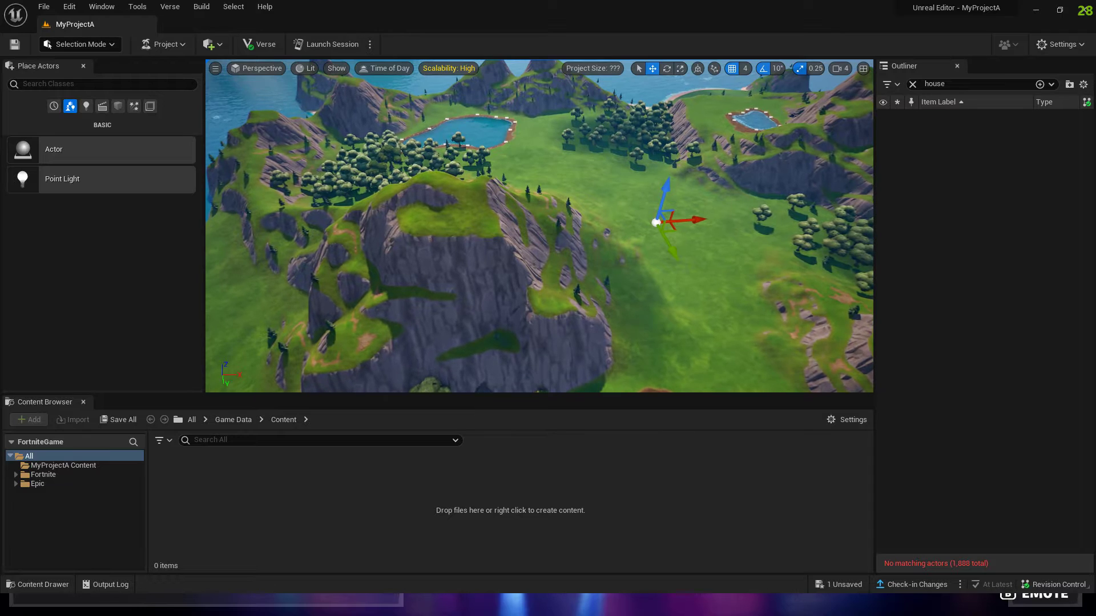
{"action": "mouse_move", "coordinate": [540, 231]}
{"action": "right_mouse_down"}
{"action": "mouse_move", "coordinate": [531, 218]}
{"action": "mouse_move", "coordinate": [522, 230]}
{"action": "mouse_move", "coordinate": [492, 227]}
{"action": "right_mouse_up"}
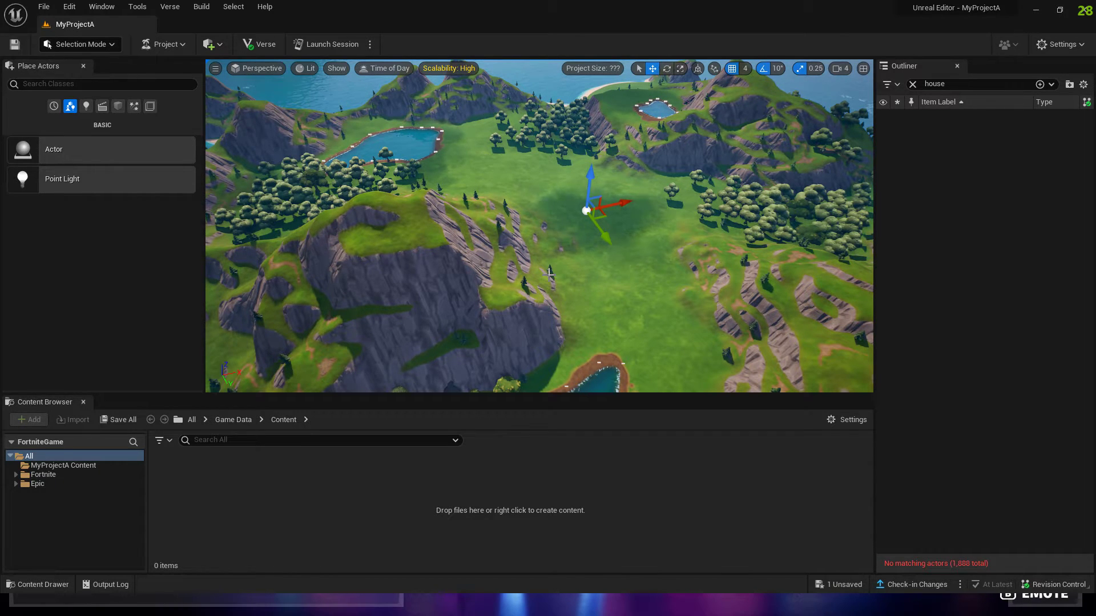
Step: Rise to an overhead view showing the horizon and sea, then begin Alt+Tab to Fortnite
{"action": "right_click_drag", "start_coordinate": [549, 272], "coordinate": [515, 326]}
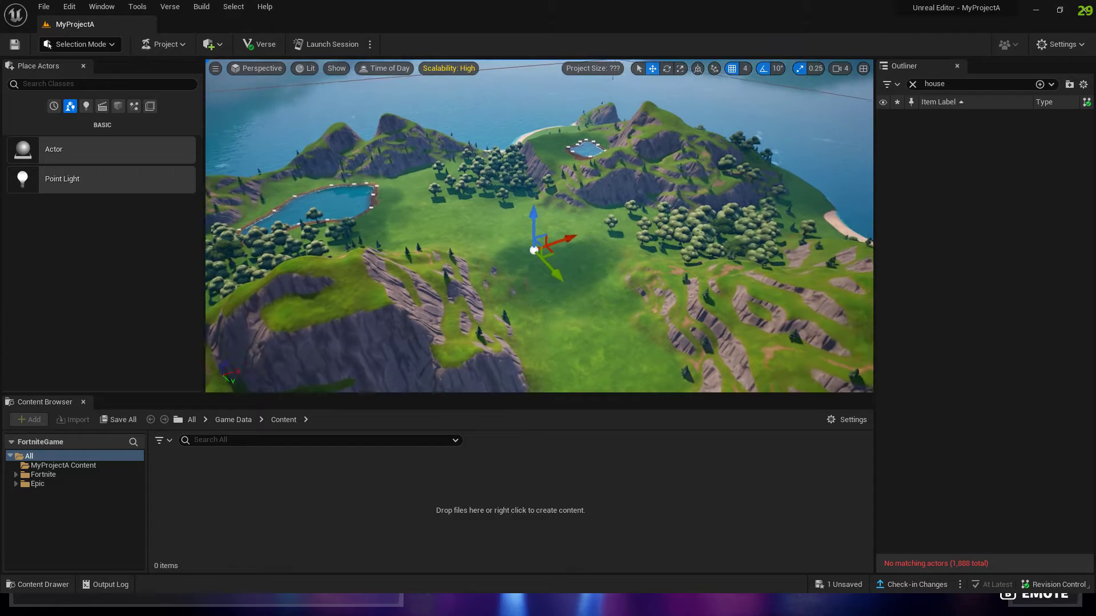
{"action": "right_click_drag", "start_coordinate": [539, 283], "coordinate": [531, 239]}
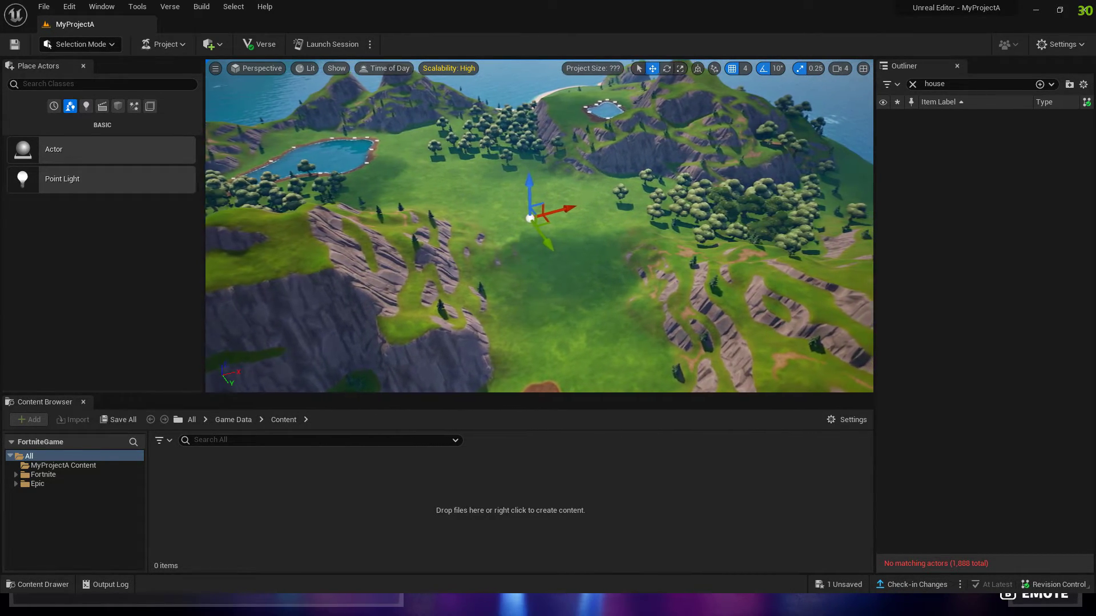
{"action": "right_click_drag", "start_coordinate": [599, 197], "coordinate": [626, 178]}
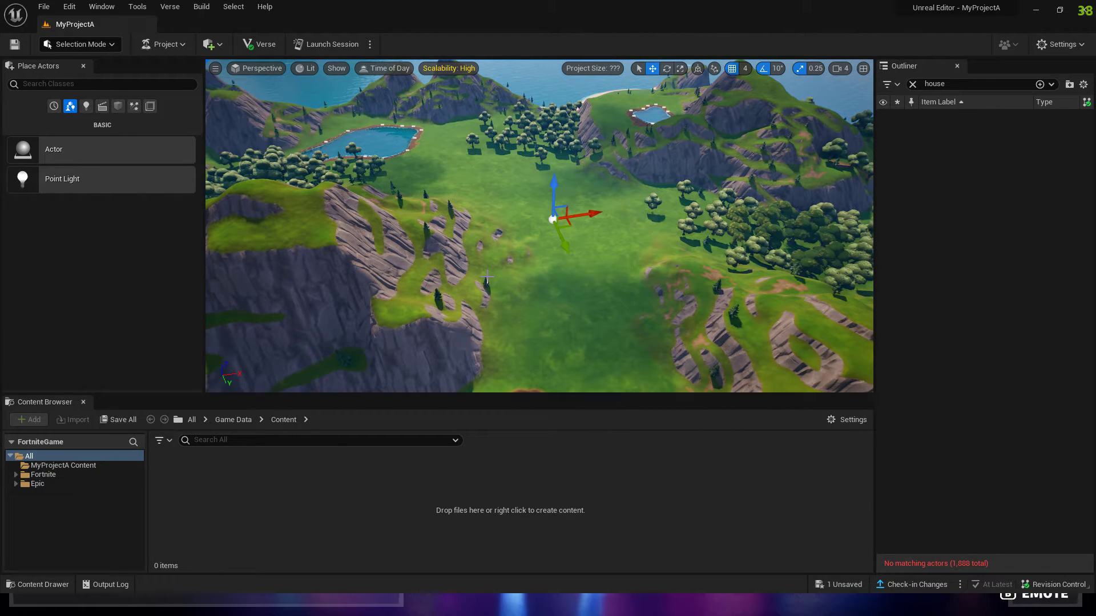
{"action": "key", "text": "alt+Tab"}
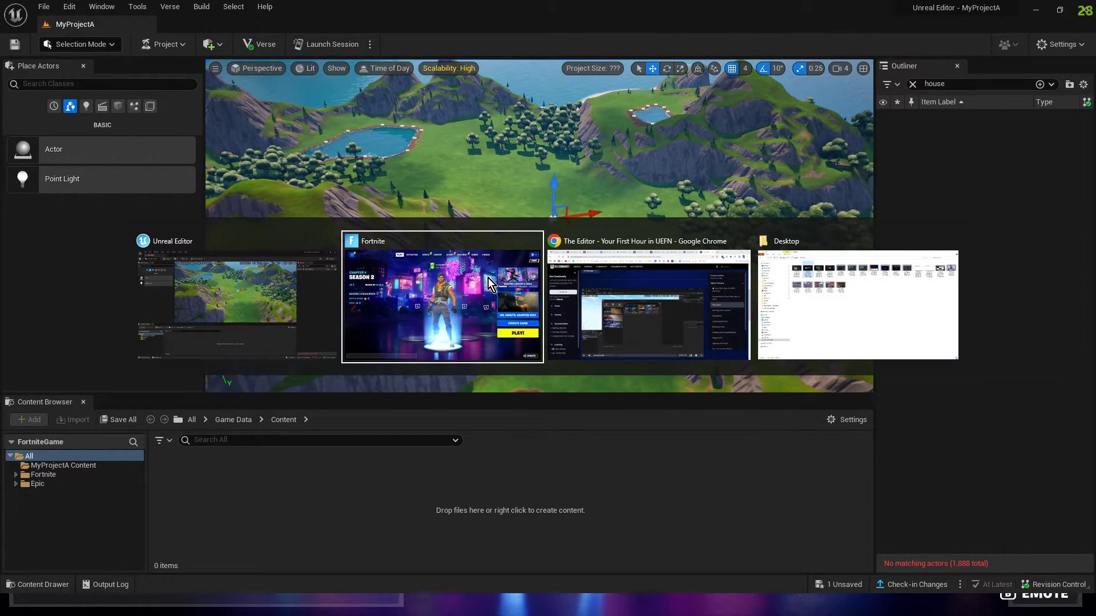
Step: Bring Fortnite to the front and open the island browser via the lobby's CHANGE tile
{"action": "left_click", "coordinate": [488, 278]}
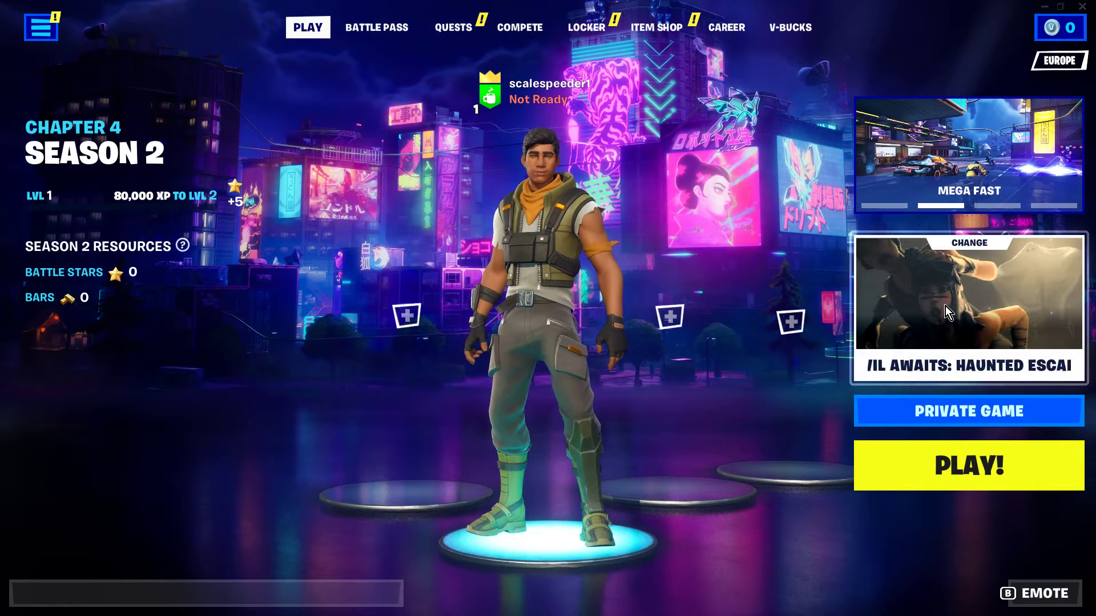
{"action": "left_click", "coordinate": [946, 306]}
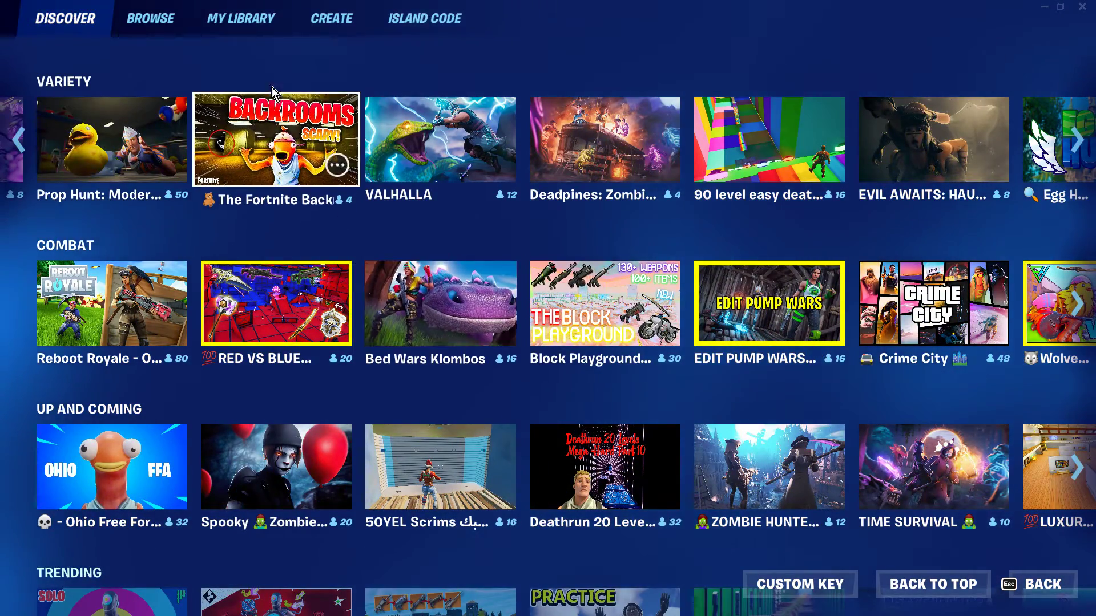
Step: Browse islands by category and open the Survival list
{"action": "left_click", "coordinate": [151, 18]}
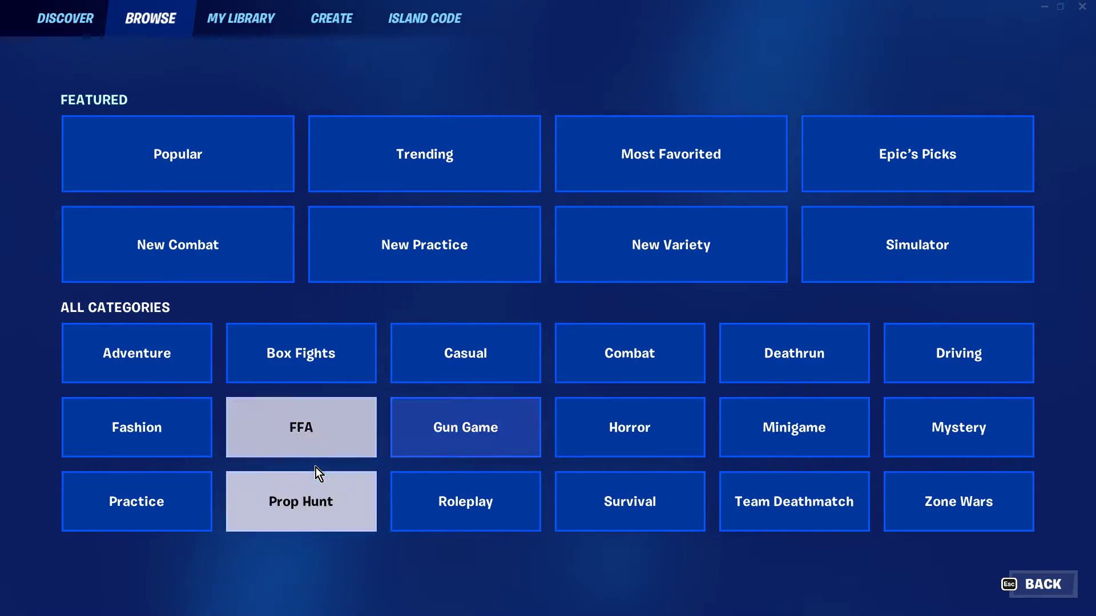
{"action": "left_click", "coordinate": [598, 494]}
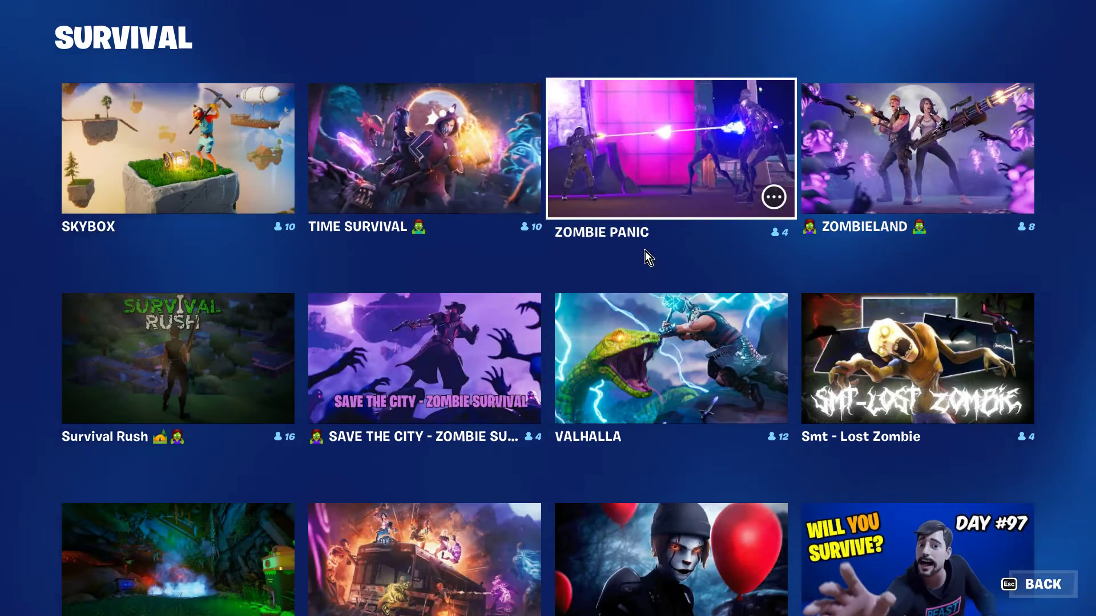
{"action": "scroll", "coordinate": [794, 323], "scroll_direction": "down", "scroll_amount": 1}
{"action": "scroll", "coordinate": [798, 337], "scroll_direction": "down", "scroll_amount": 1}
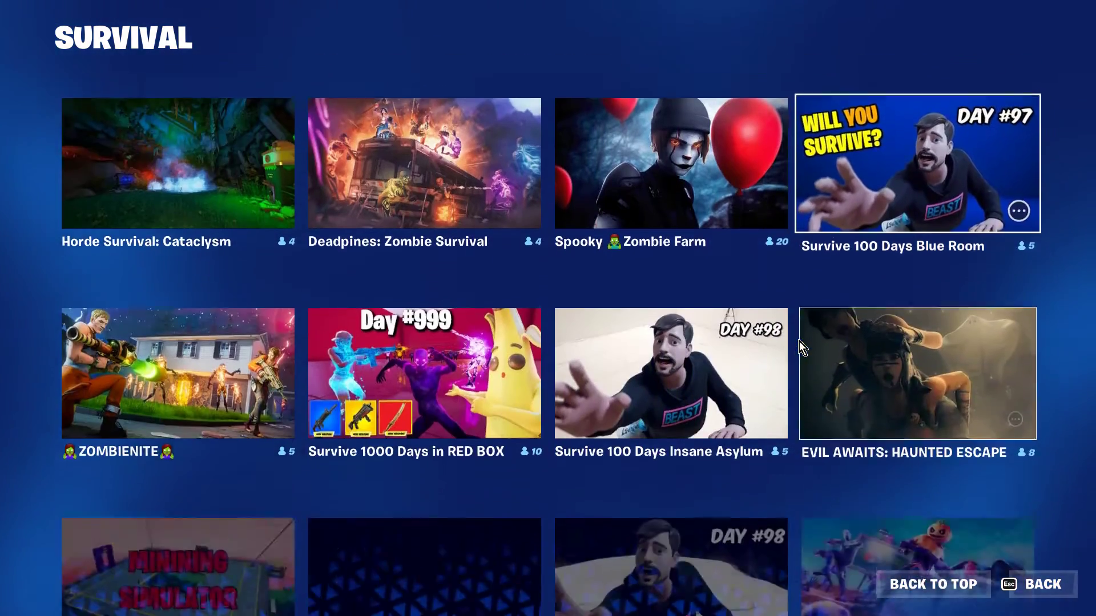
{"action": "scroll", "coordinate": [798, 342], "scroll_direction": "down", "scroll_amount": 1}
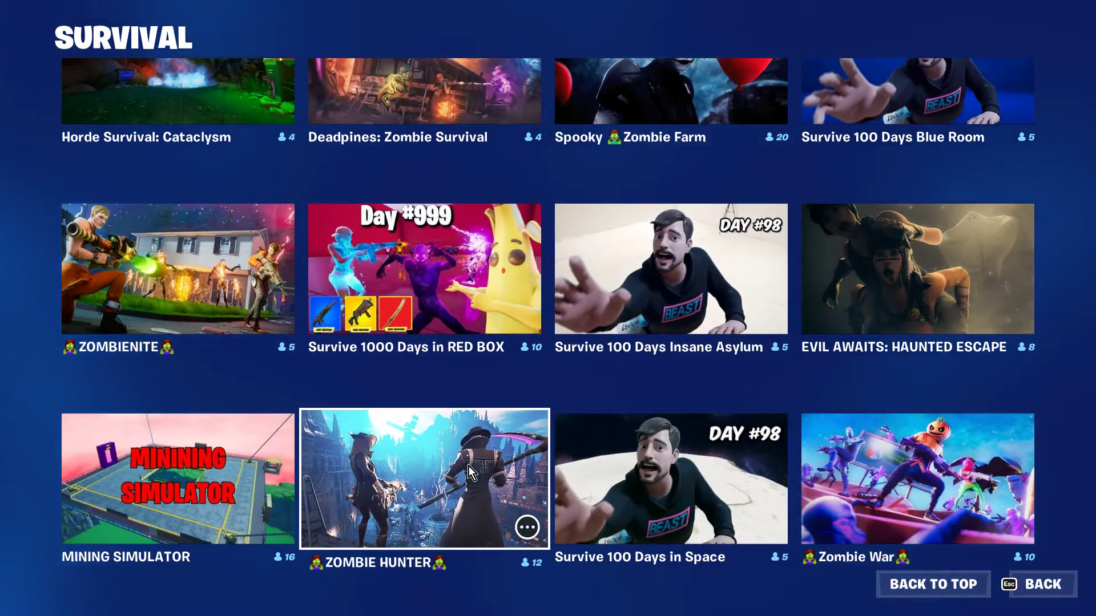
Step: Back out to the Fortnite lobby and Alt+Tab back to the island project
{"action": "key", "text": "Escape"}
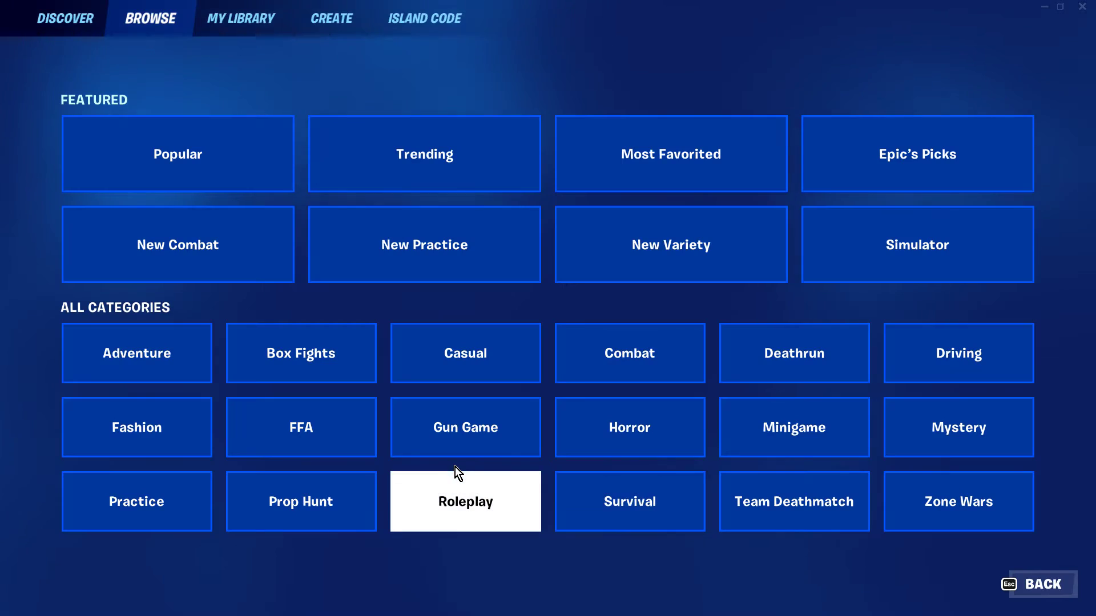
{"action": "key", "text": "Escape"}
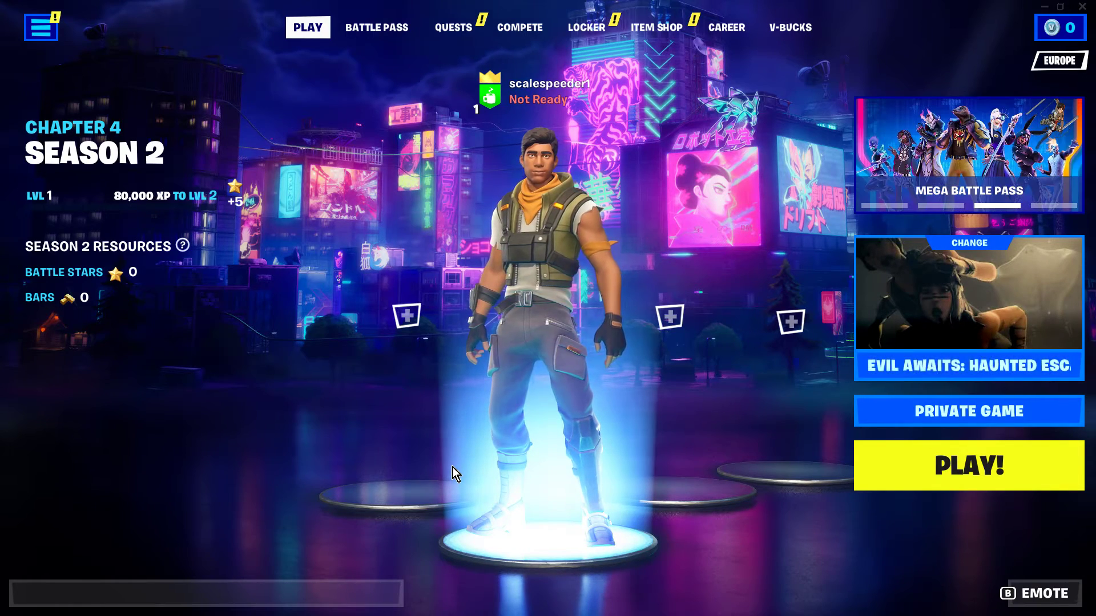
{"action": "key", "text": "alt+Tab"}
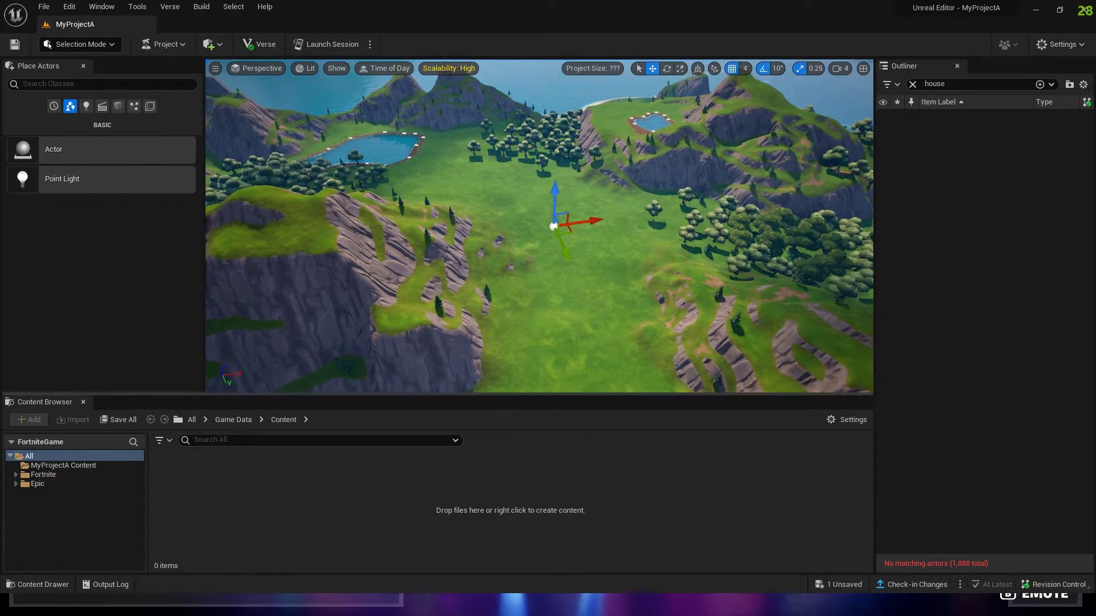
Step: Fly over the island showing the horizon, sea and peaks, ending over the meadow
{"action": "right_click_drag", "start_coordinate": [539, 231], "coordinate": [496, 180]}
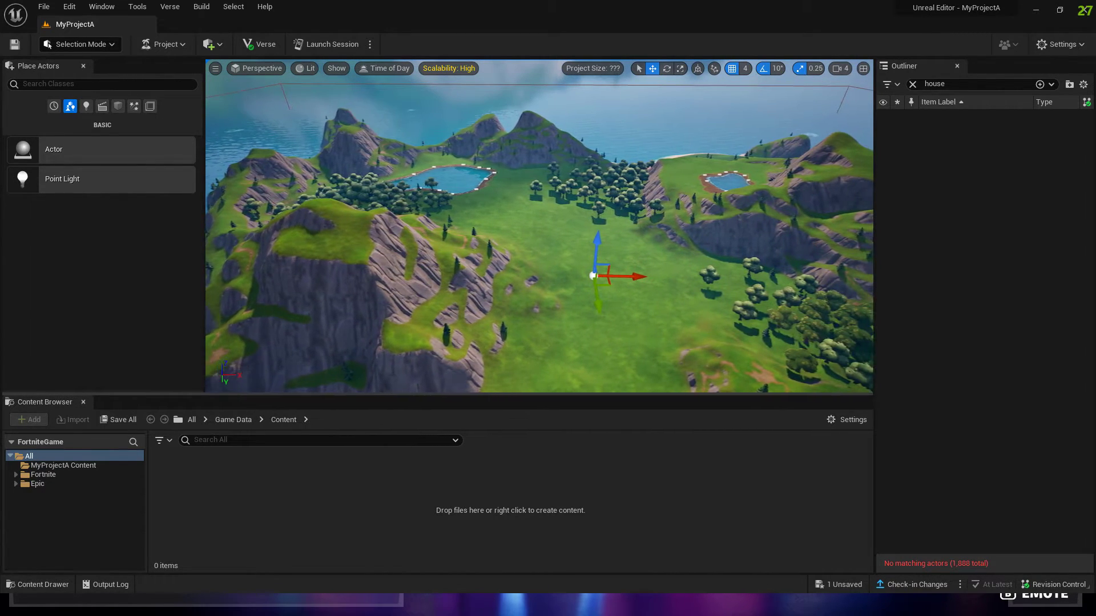
{"action": "right_click_drag", "start_coordinate": [539, 232], "coordinate": [514, 257]}
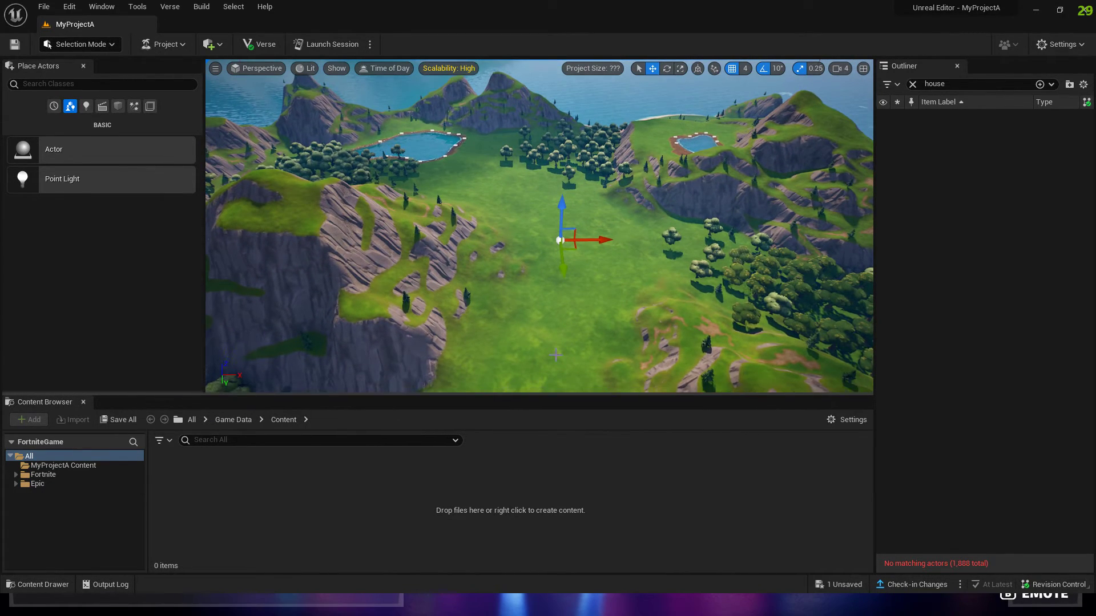
{"action": "right_click_drag", "start_coordinate": [540, 231], "coordinate": [445, 240]}
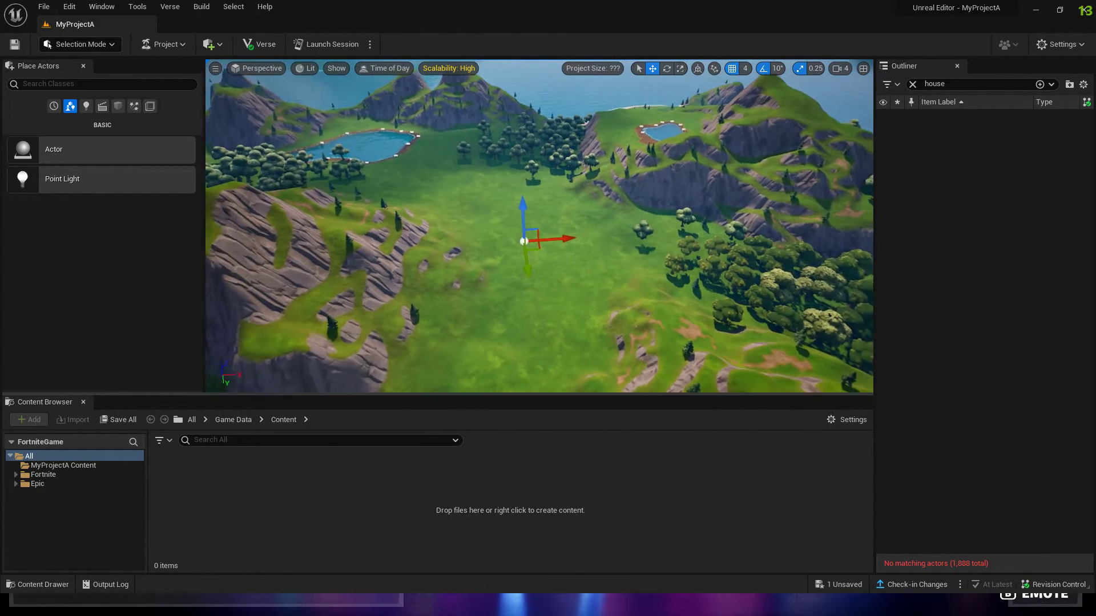
{"action": "right_click_drag", "start_coordinate": [540, 231], "coordinate": [600, 214]}
{"action": "right_click_drag", "start_coordinate": [539, 231], "coordinate": [514, 197]}
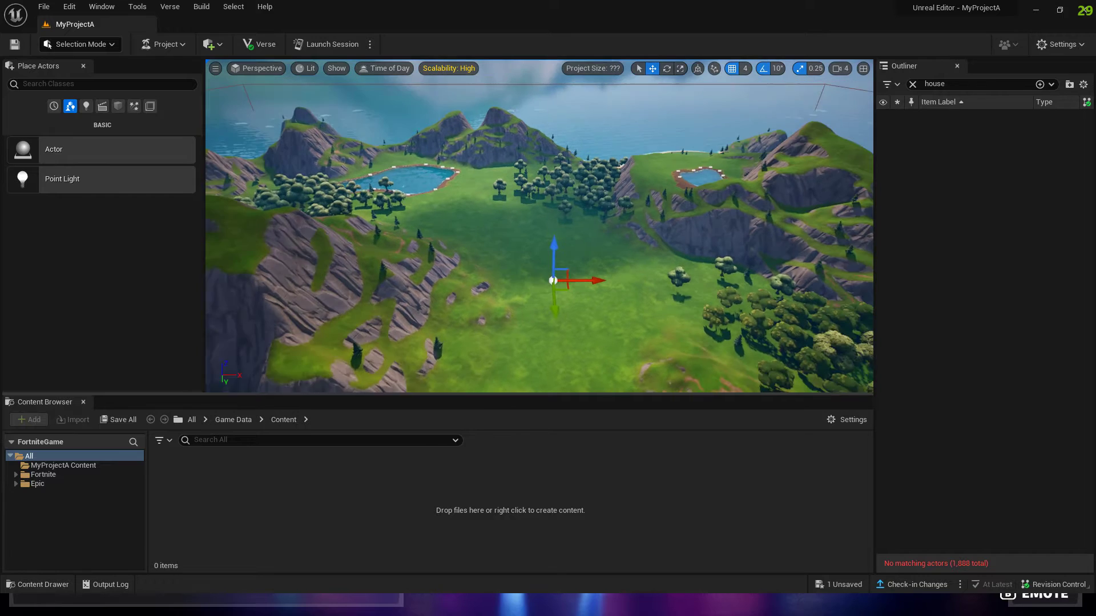
Step: Pan across the island terrain and fly closer to the cluster of trees
{"action": "right_click_drag", "start_coordinate": [664, 255], "coordinate": [616, 265]}
{"action": "right_click_drag", "start_coordinate": [548, 256], "coordinate": [532, 266]}
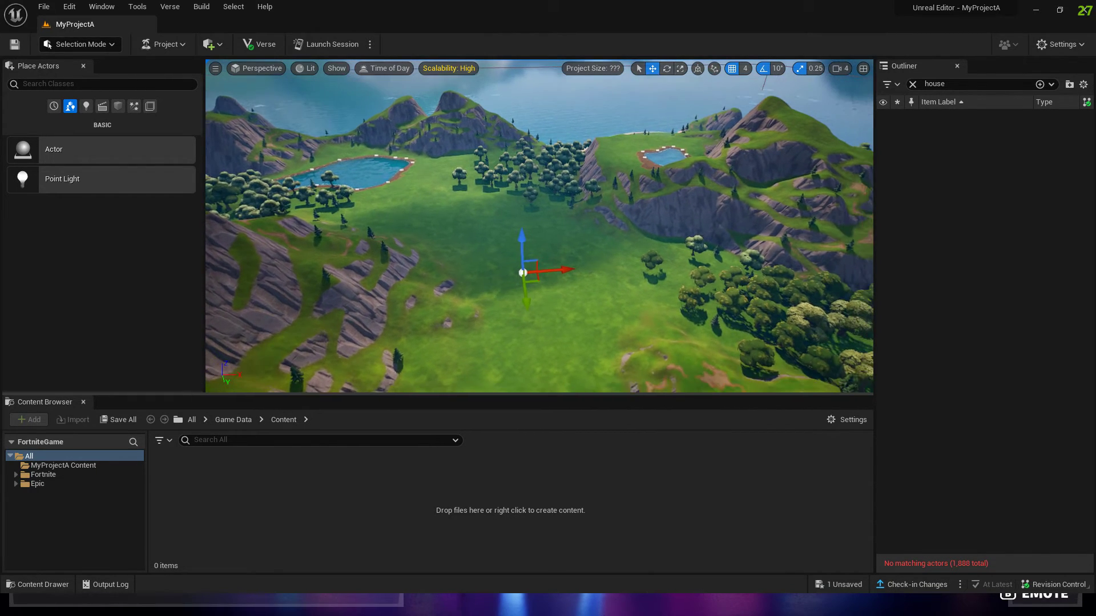
{"action": "right_click_drag", "start_coordinate": [668, 283], "coordinate": [666, 267]}
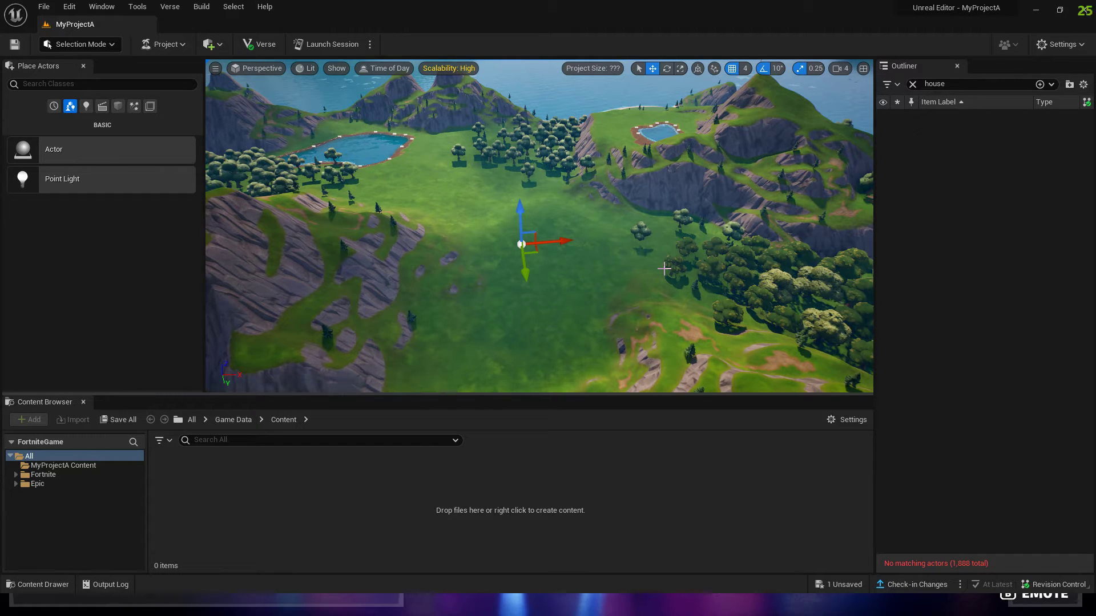
{"action": "right_click_drag", "start_coordinate": [664, 271], "coordinate": [514, 257]}
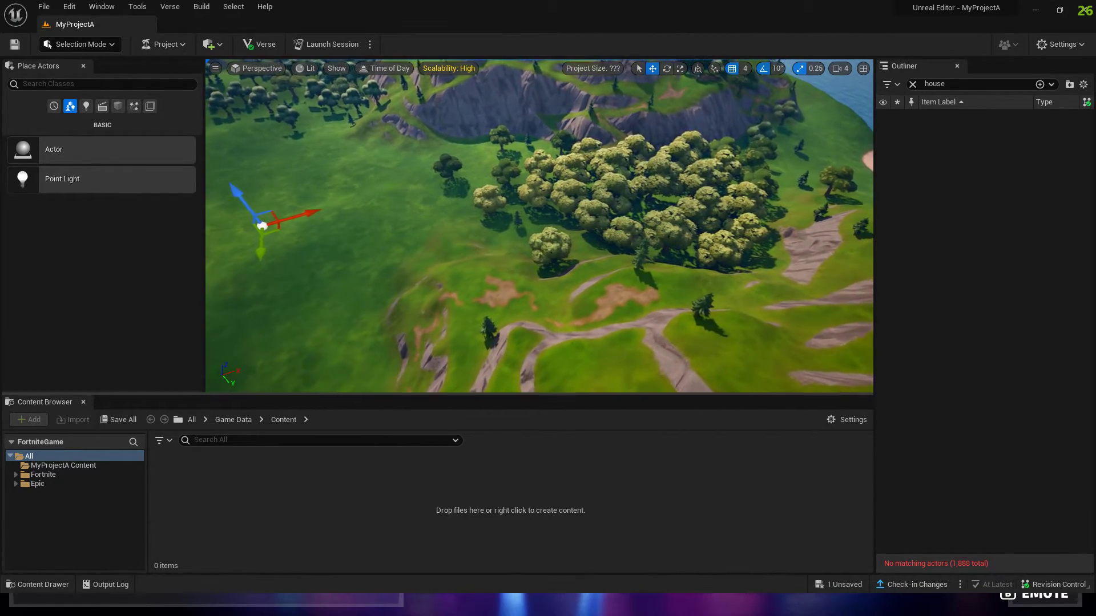
{"action": "right_click_drag", "start_coordinate": [539, 232], "coordinate": [479, 256]}
{"action": "right_click_drag", "start_coordinate": [540, 232], "coordinate": [514, 249]}
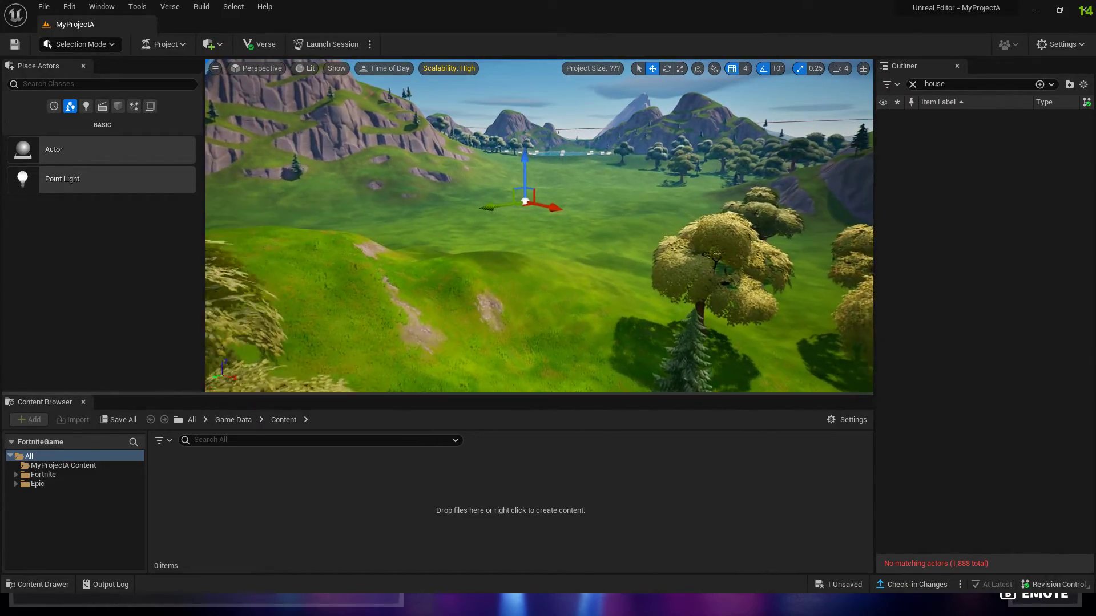
Step: Fly low across the grassy valley toward the mountains and look down over lake and forest
{"action": "right_click_drag", "start_coordinate": [685, 274], "coordinate": [665, 283]}
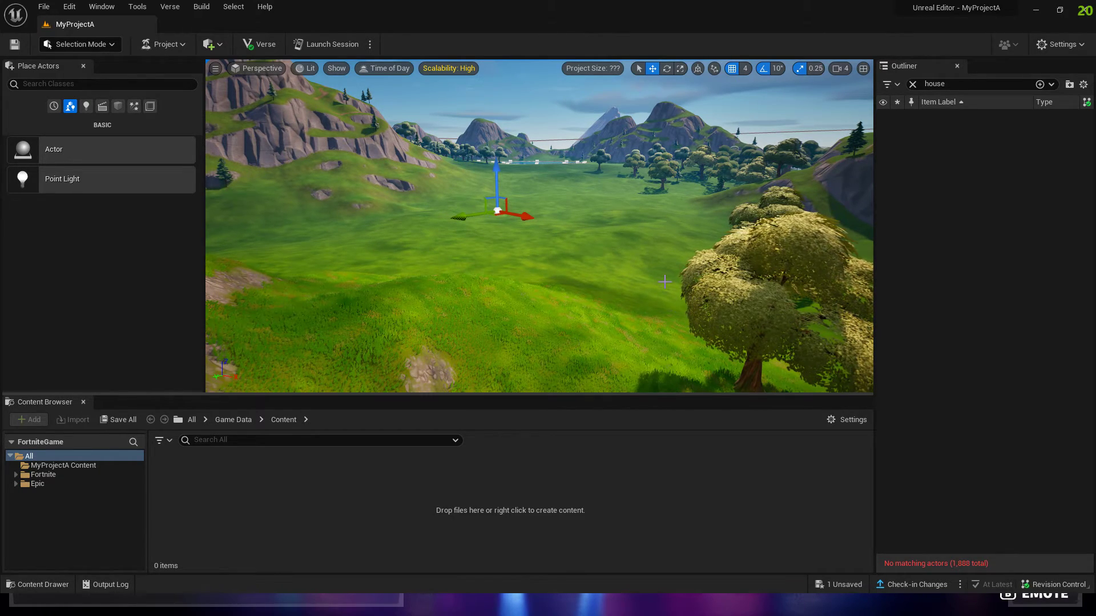
{"action": "mouse_move", "coordinate": [665, 283]}
{"action": "right_mouse_down"}
{"action": "mouse_move", "coordinate": [514, 258]}
{"action": "mouse_move", "coordinate": [402, 257]}
{"action": "mouse_move", "coordinate": [599, 257]}
{"action": "mouse_move", "coordinate": [539, 257]}
{"action": "right_mouse_up"}
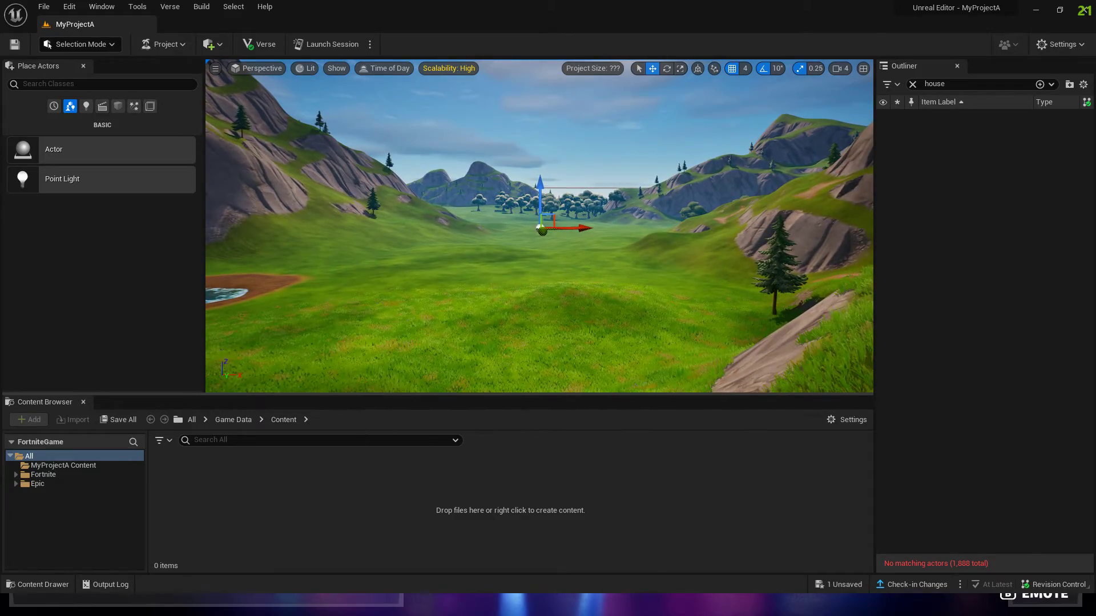
{"action": "mouse_move", "coordinate": [540, 257]}
{"action": "right_mouse_down"}
{"action": "mouse_move", "coordinate": [480, 240]}
{"action": "mouse_move", "coordinate": [548, 231]}
{"action": "mouse_move", "coordinate": [539, 235]}
{"action": "right_mouse_up"}
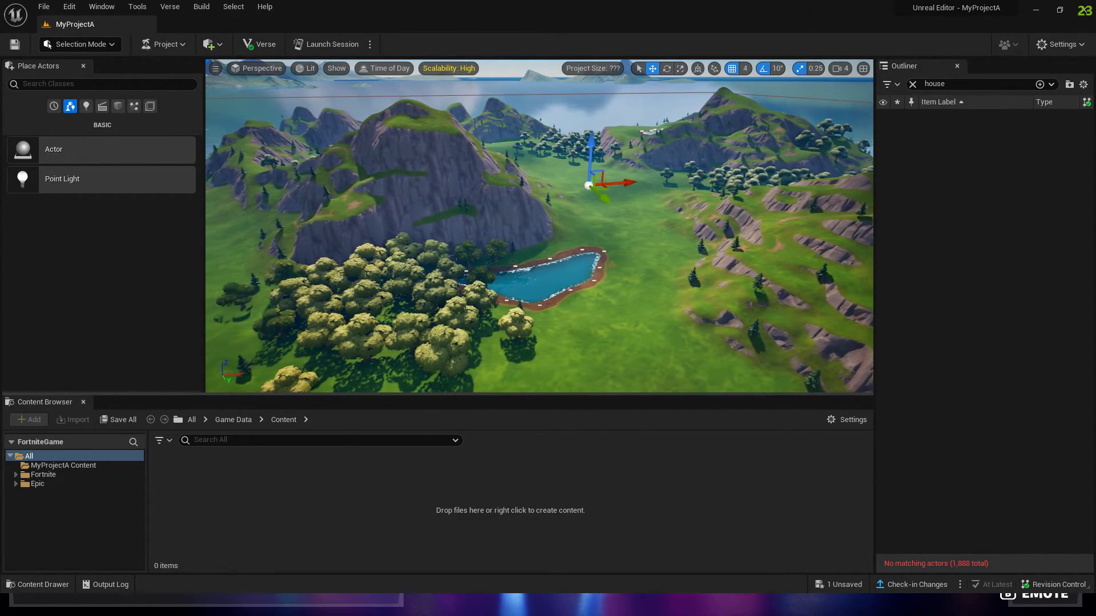
{"action": "mouse_move", "coordinate": [539, 236]}
{"action": "right_mouse_down"}
{"action": "mouse_move", "coordinate": [548, 273]}
{"action": "mouse_move", "coordinate": [539, 257]}
{"action": "right_mouse_up"}
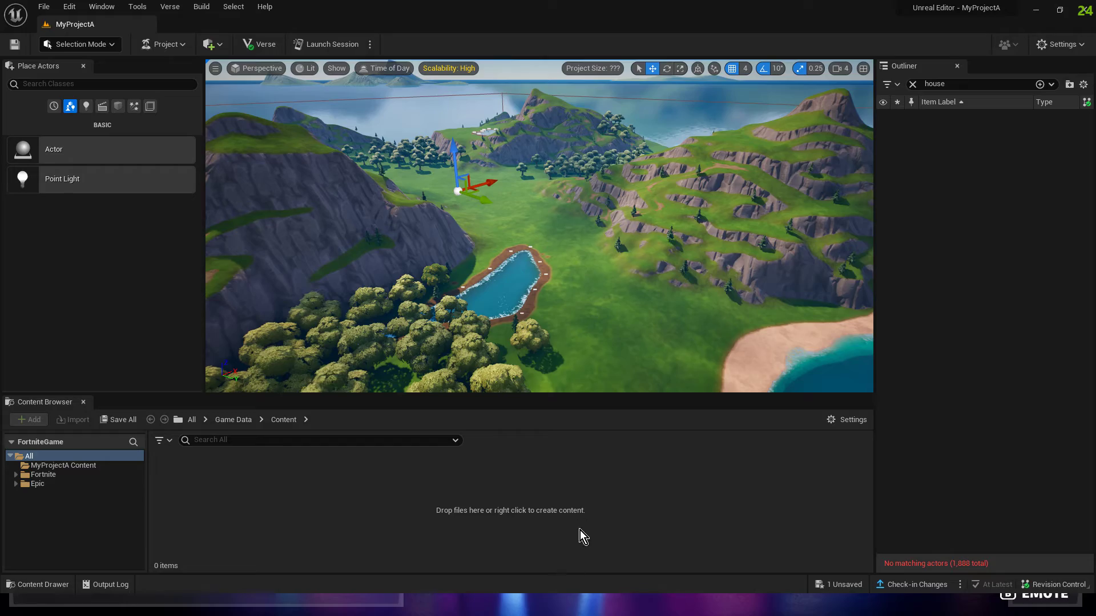
Step: Switch to Fortnite, open the island browser's categories and view the Popular list
{"action": "left_click", "coordinate": [572, 605]}
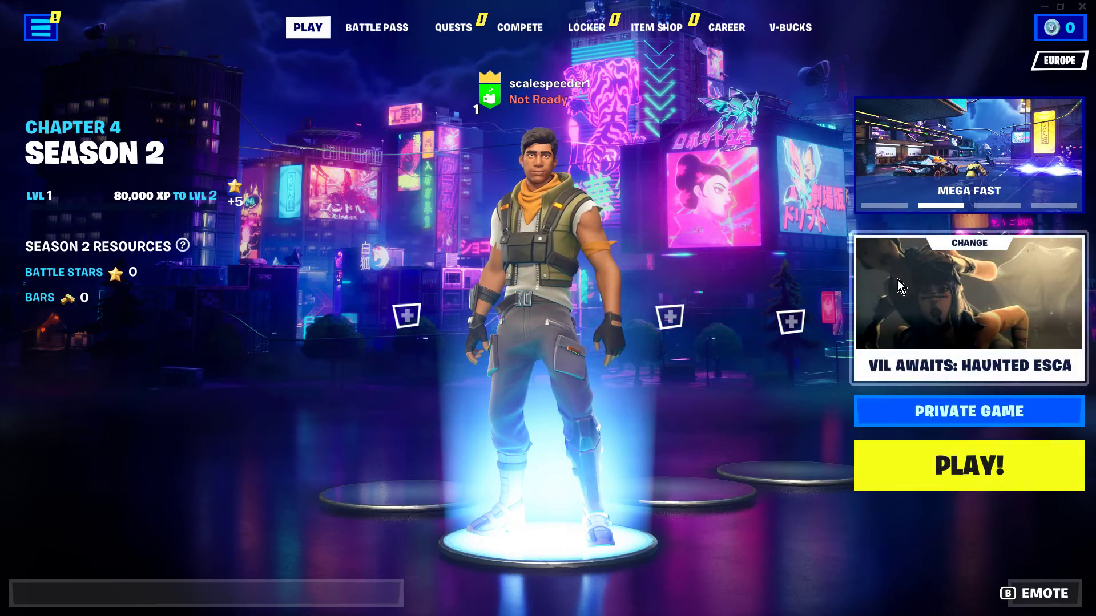
{"action": "left_click", "coordinate": [938, 318]}
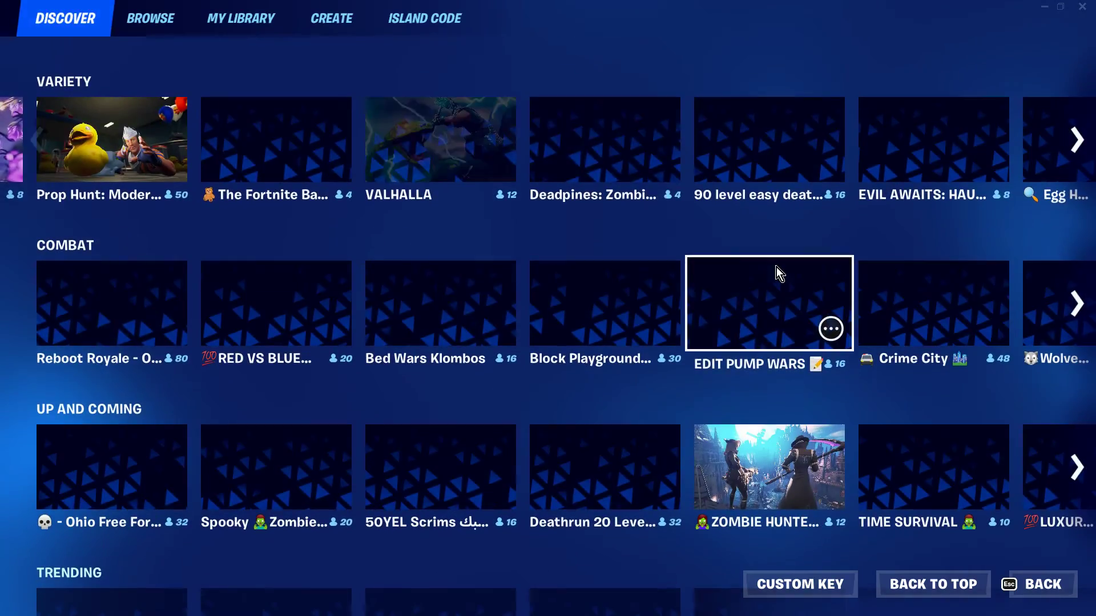
{"action": "left_click", "coordinate": [150, 19]}
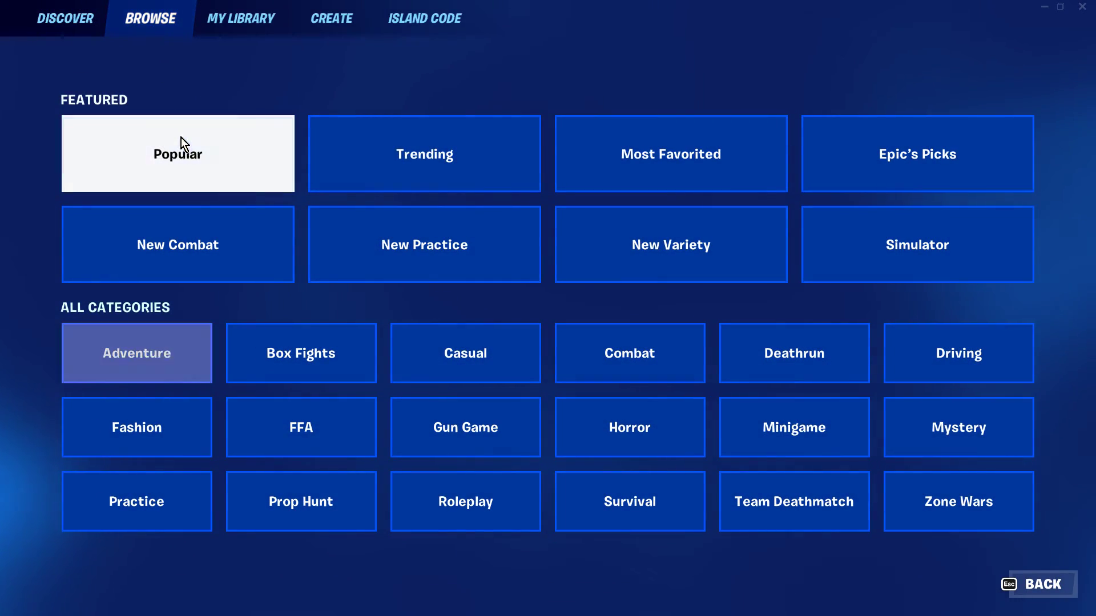
{"action": "left_click", "coordinate": [249, 146]}
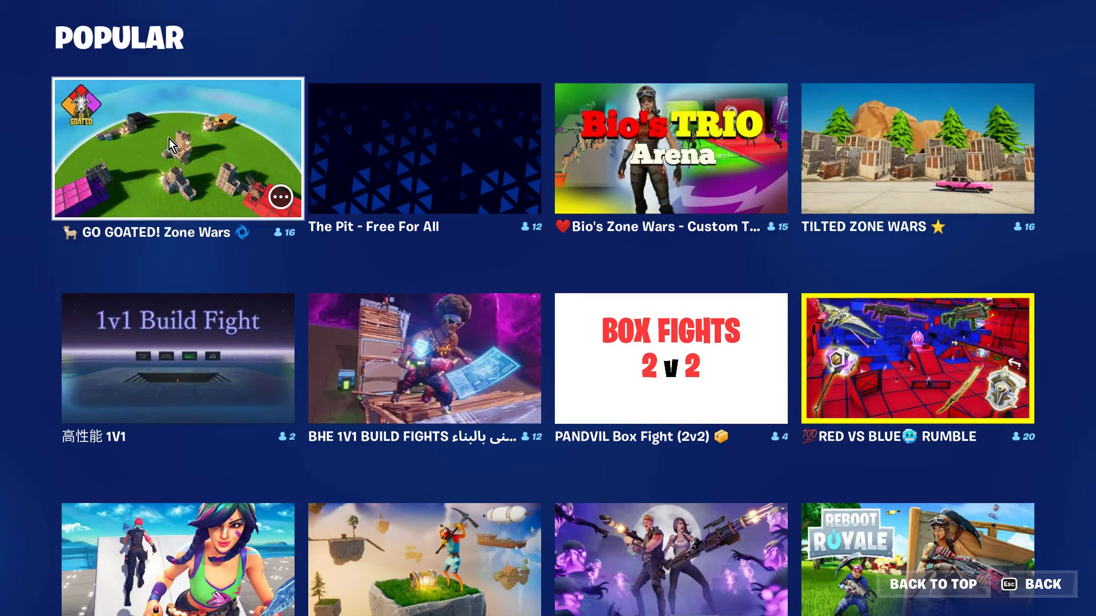
{"action": "key", "text": "Escape"}
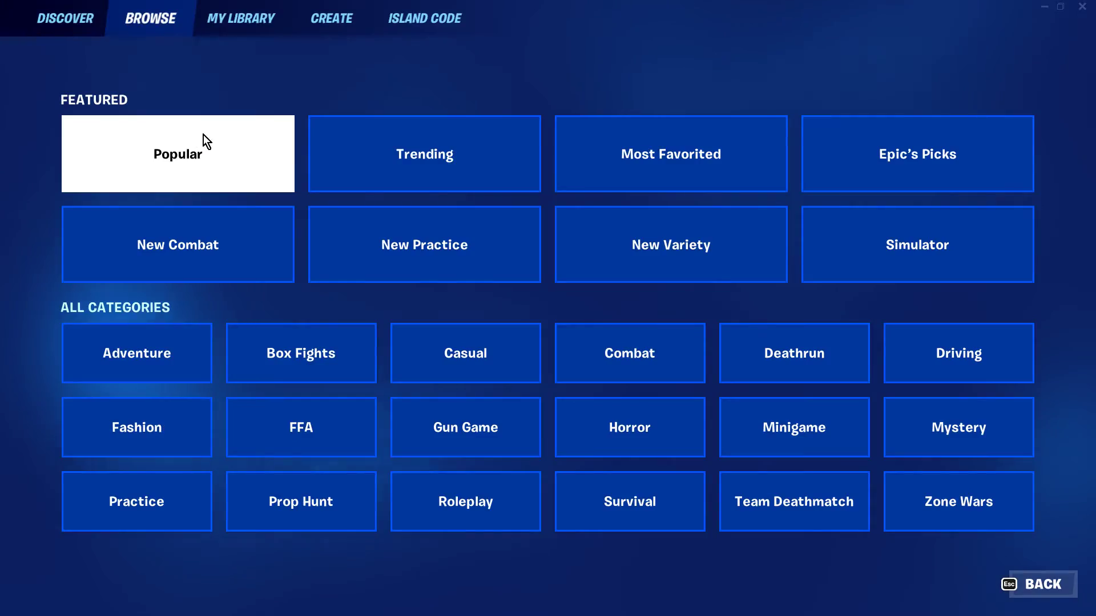
Step: View the Epic's Picks island list, then return to the Discover page
{"action": "left_click", "coordinate": [894, 169]}
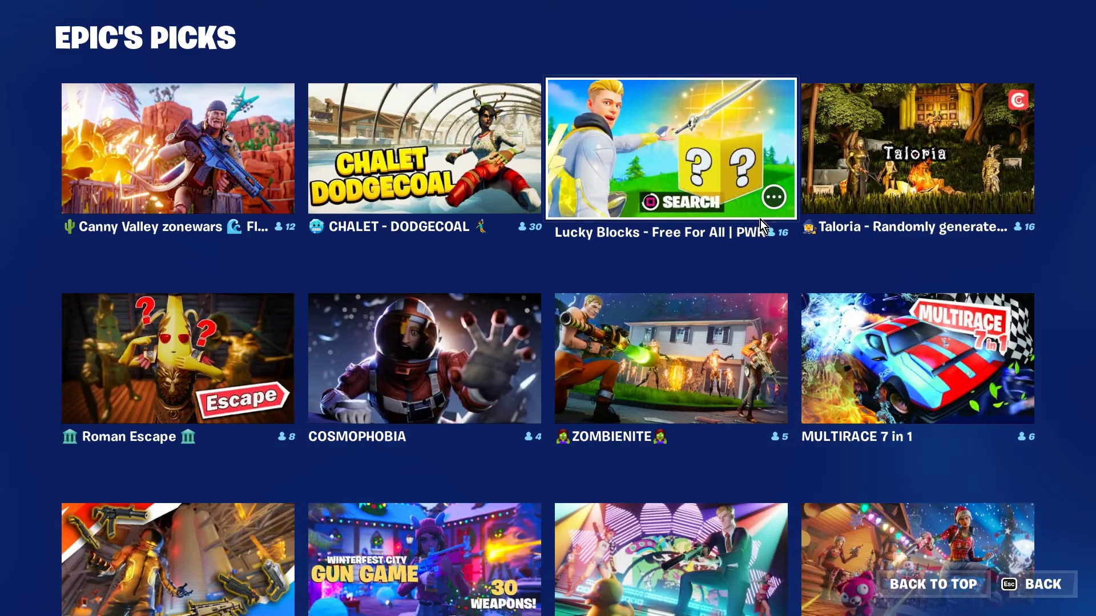
{"action": "key", "text": "Escape"}
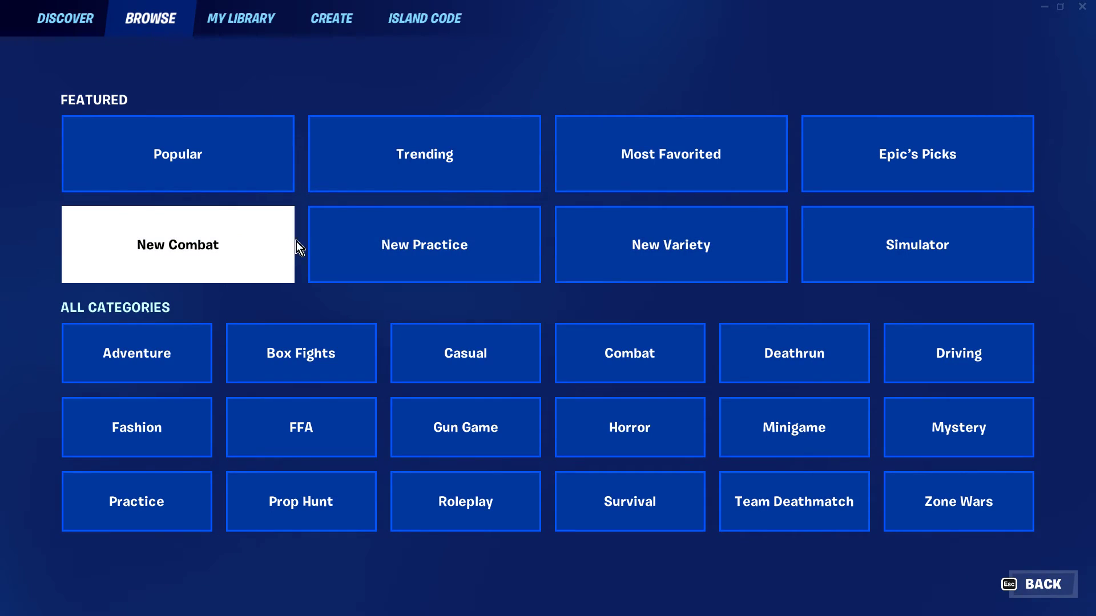
{"action": "left_click", "coordinate": [66, 17]}
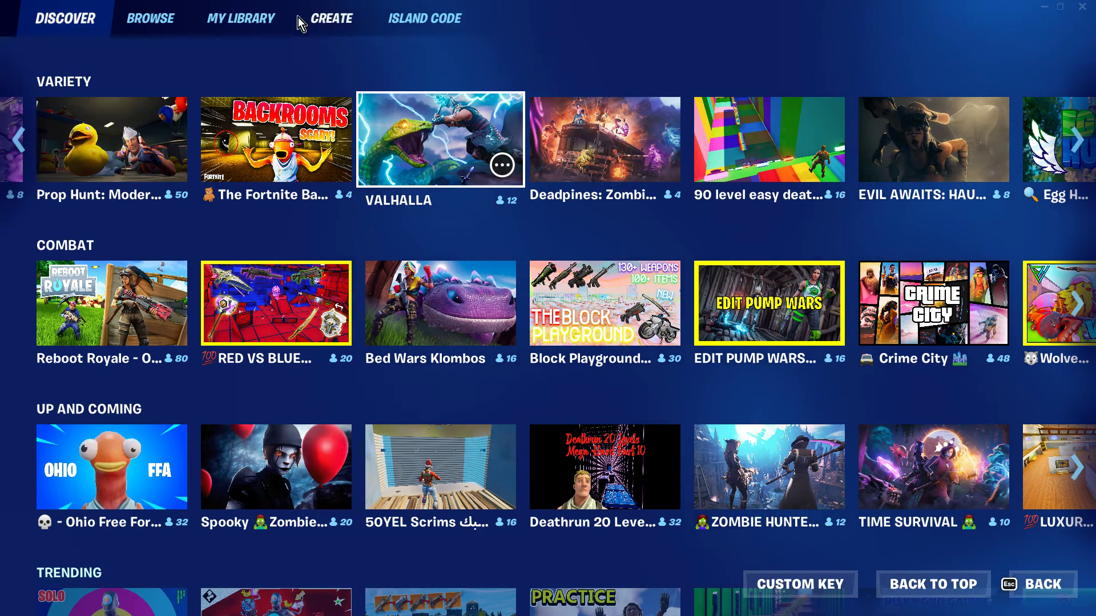
{"action": "scroll", "coordinate": [383, 229], "scroll_direction": "down", "scroll_amount": 2}
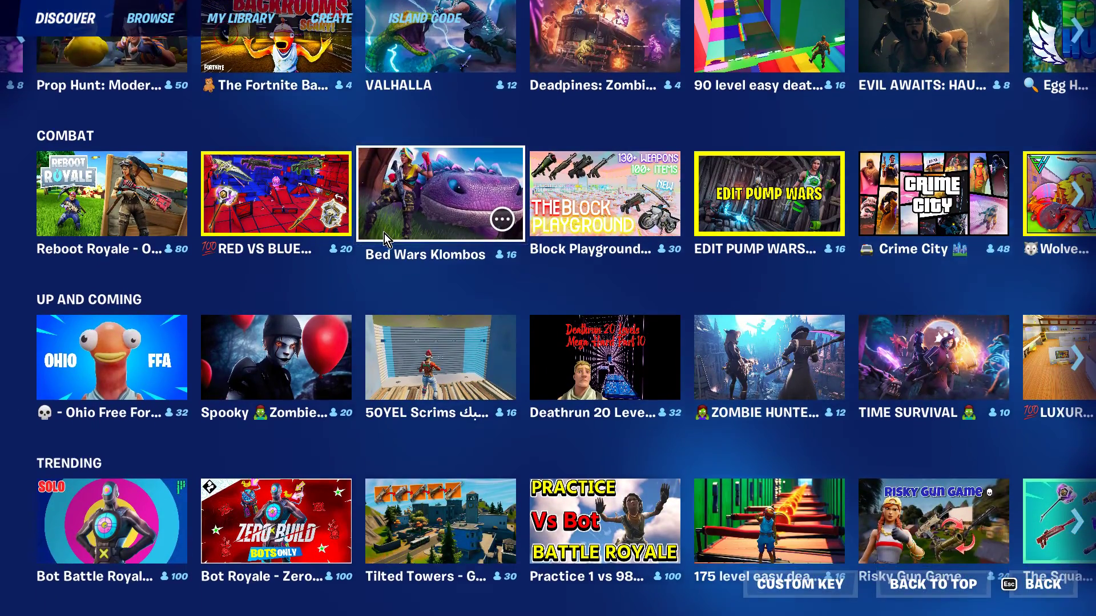
{"action": "scroll", "coordinate": [384, 234], "scroll_direction": "down", "scroll_amount": 2}
{"action": "scroll", "coordinate": [384, 247], "scroll_direction": "down", "scroll_amount": 2}
{"action": "scroll", "coordinate": [385, 252], "scroll_direction": "down", "scroll_amount": 1}
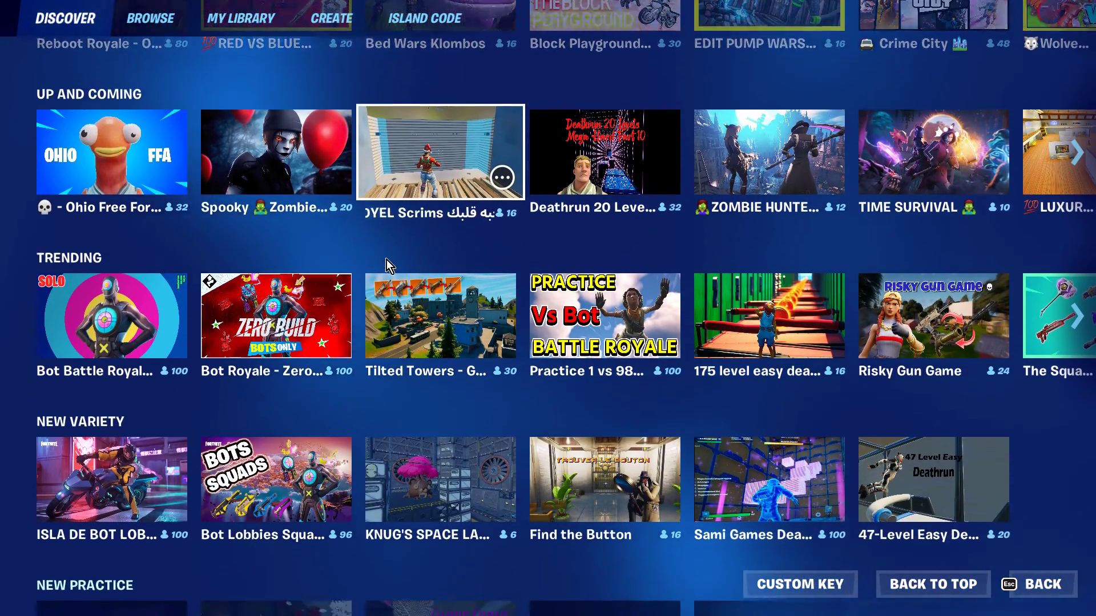
{"action": "scroll", "coordinate": [386, 259], "scroll_direction": "down", "scroll_amount": 2}
{"action": "scroll", "coordinate": [385, 264], "scroll_direction": "down", "scroll_amount": 1}
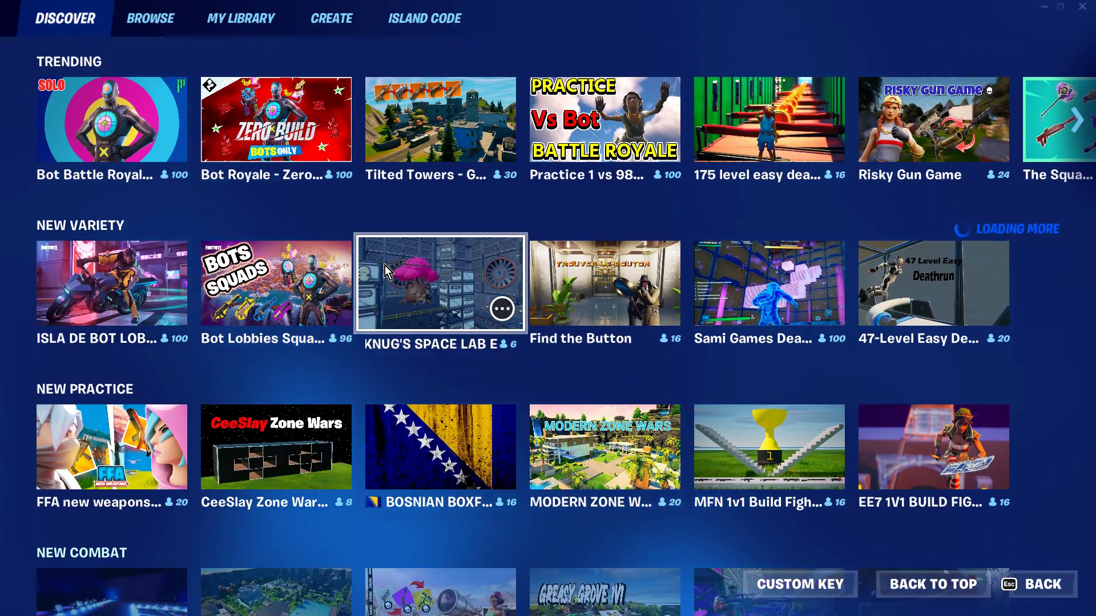
{"action": "scroll", "coordinate": [385, 265], "scroll_direction": "up", "scroll_amount": 2}
{"action": "scroll", "coordinate": [384, 266], "scroll_direction": "up", "scroll_amount": 2}
{"action": "scroll", "coordinate": [385, 265], "scroll_direction": "up", "scroll_amount": 2}
{"action": "scroll", "coordinate": [384, 266], "scroll_direction": "up", "scroll_amount": 2}
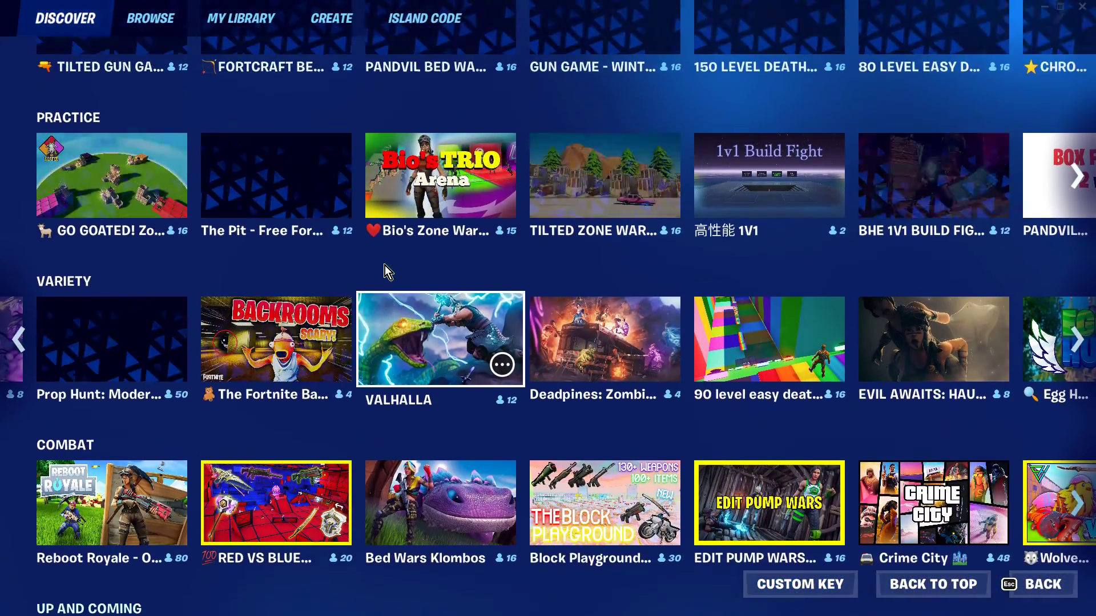
{"action": "scroll", "coordinate": [385, 265], "scroll_direction": "up", "scroll_amount": 1}
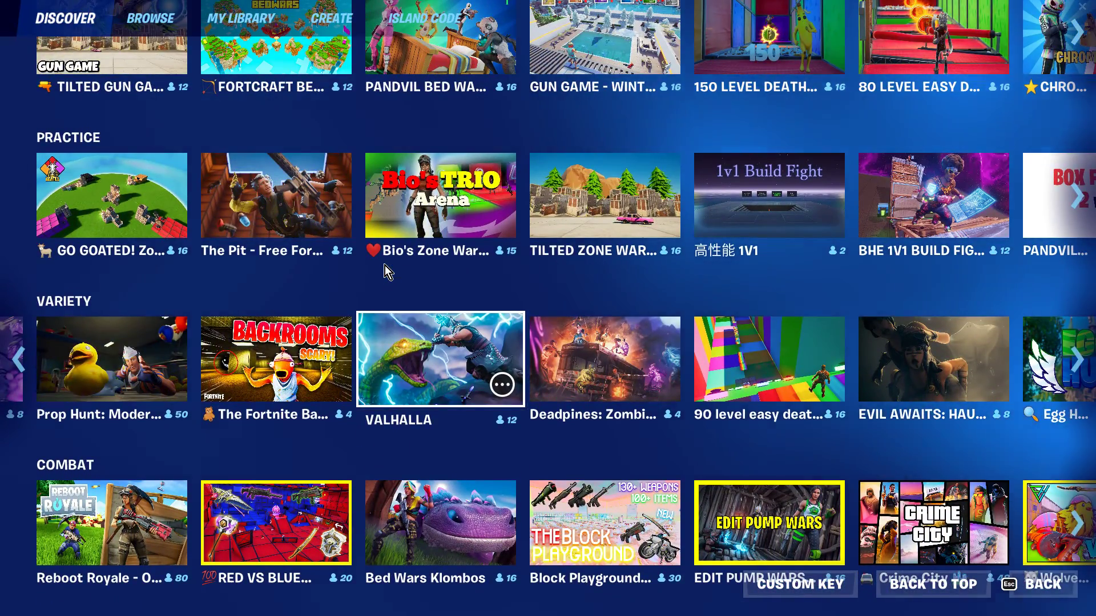
{"action": "scroll", "coordinate": [384, 266], "scroll_direction": "up", "scroll_amount": 1}
{"action": "scroll", "coordinate": [385, 266], "scroll_direction": "up", "scroll_amount": 2}
{"action": "scroll", "coordinate": [385, 266], "scroll_direction": "up", "scroll_amount": 1}
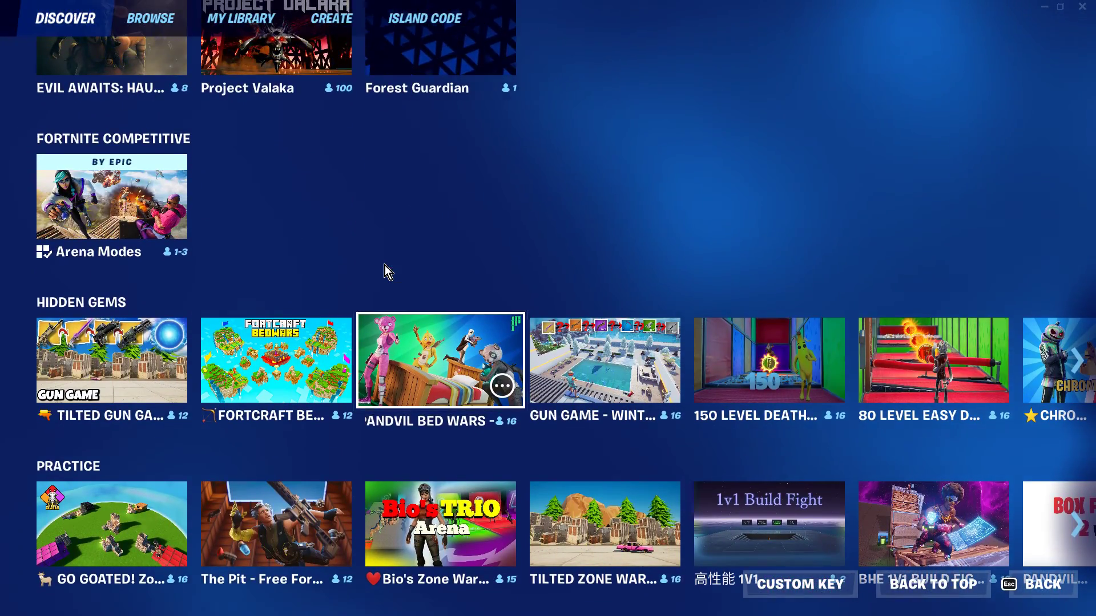
{"action": "scroll", "coordinate": [384, 265], "scroll_direction": "up", "scroll_amount": 2}
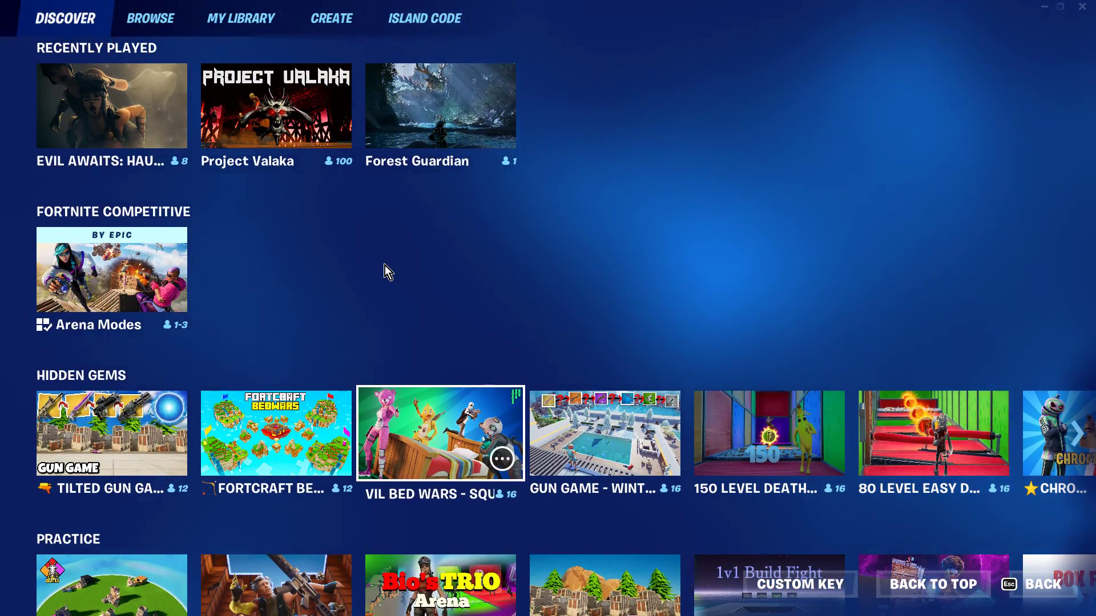
{"action": "scroll", "coordinate": [384, 265], "scroll_direction": "up", "scroll_amount": 1}
Step: Choose Forest Guardian from Recently Played as the lobby's game mode
{"action": "left_click", "coordinate": [441, 132]}
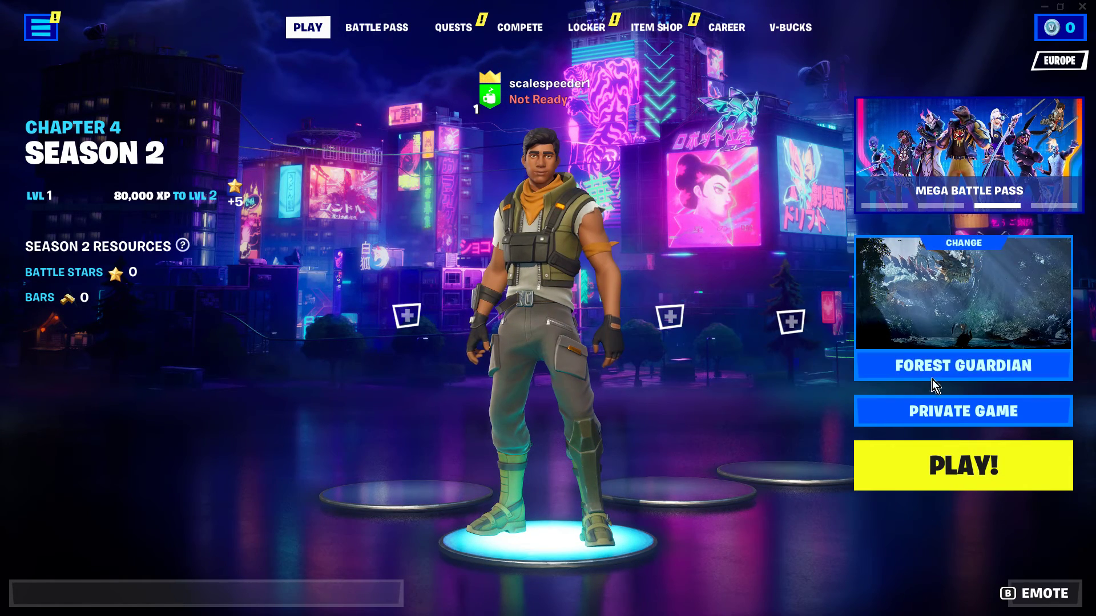
Step: Alt+Tab back to the Unreal Editor project, then toward Chrome's UEFN tutorial page
{"action": "key", "text": "alt+Tab"}
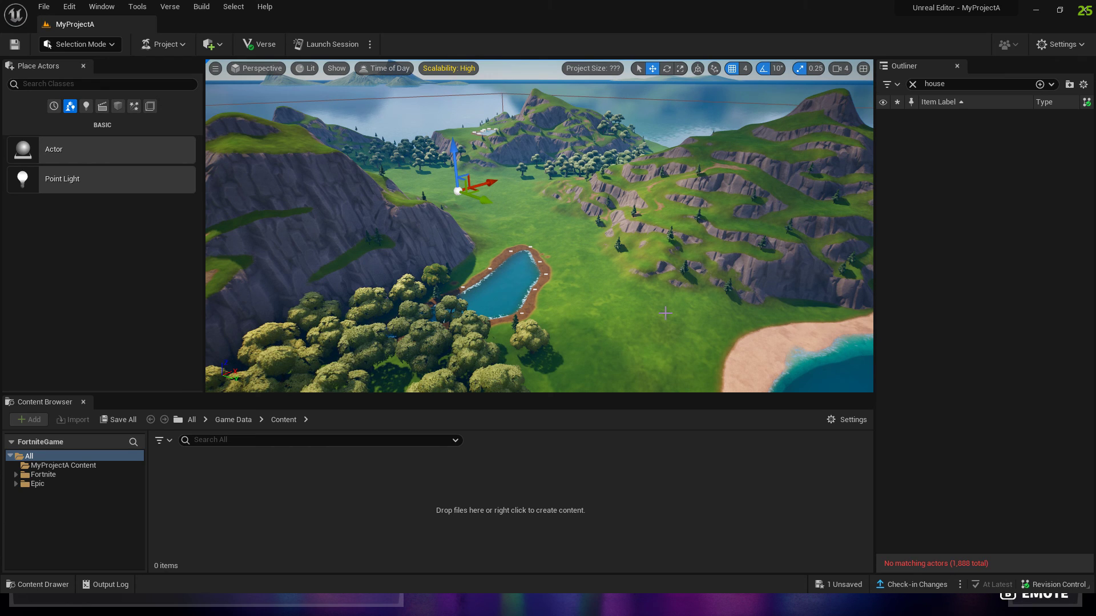
{"action": "key", "text": "alt+Tab"}
{"action": "key", "text": "alt+Tab"}
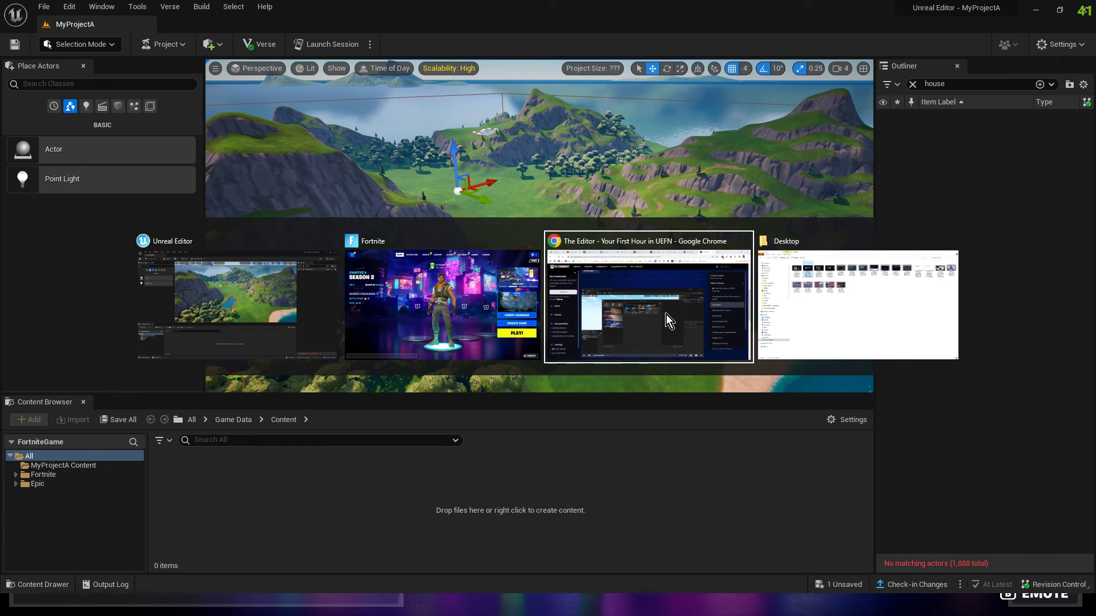